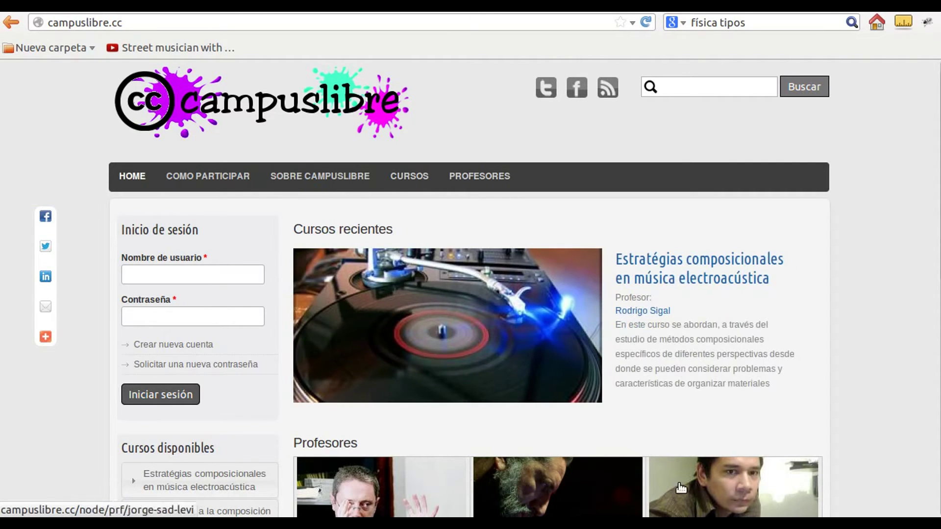
# Log in with the saved username and the account password, dismissing the remember-password prompt
pyautogui.doubleClick(235, 275)
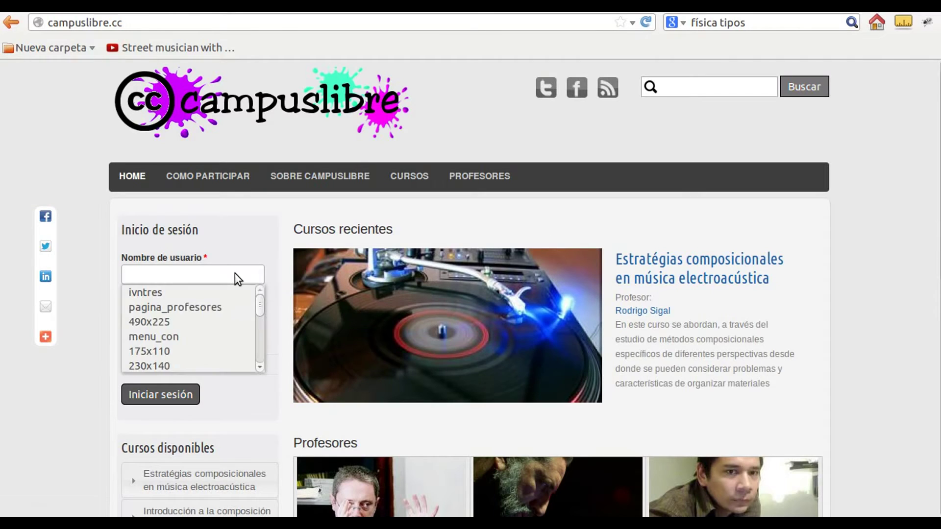
pyautogui.press('Down')
pyautogui.press('Return')
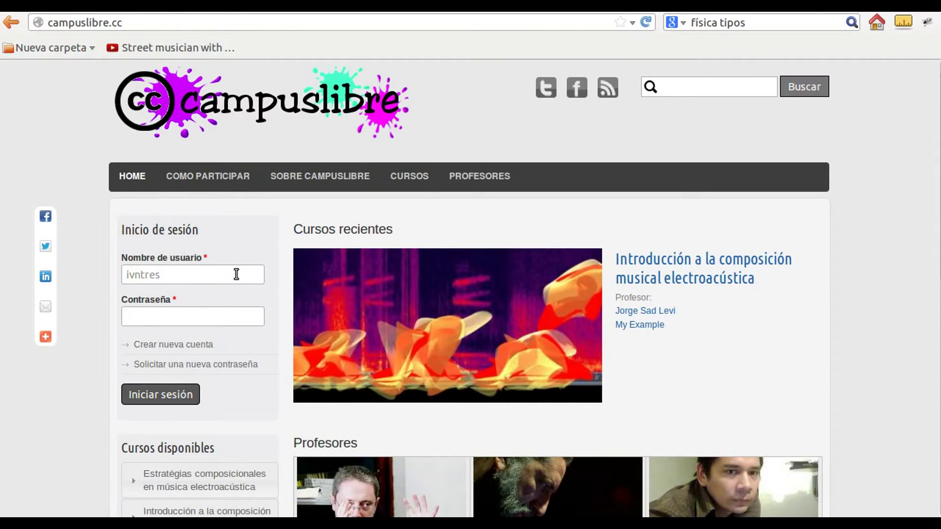
pyautogui.press('Tab')
pyautogui.write('••••••')
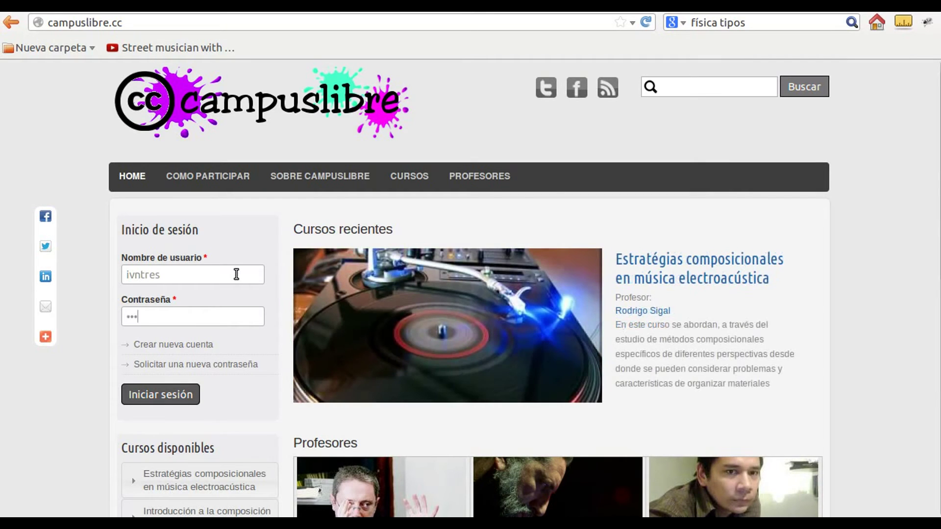
pyautogui.press('Return')
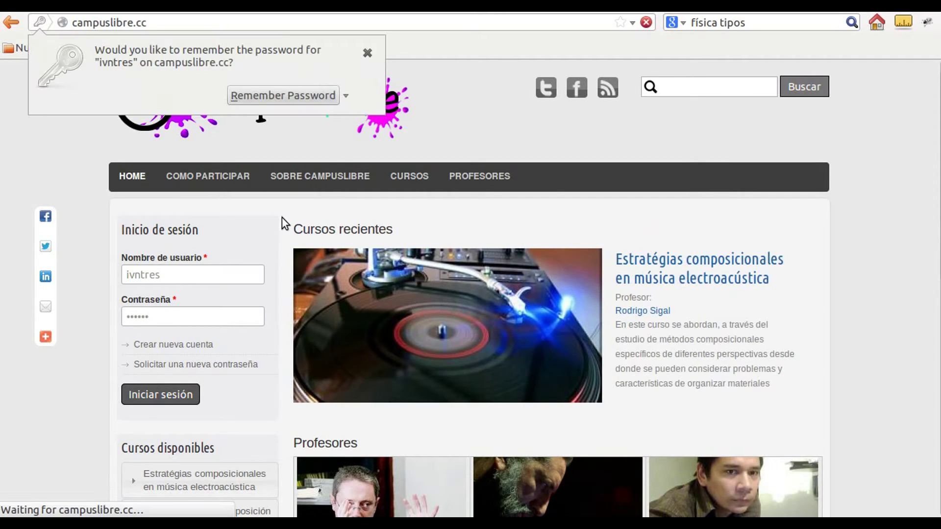
pyautogui.click(370, 61)
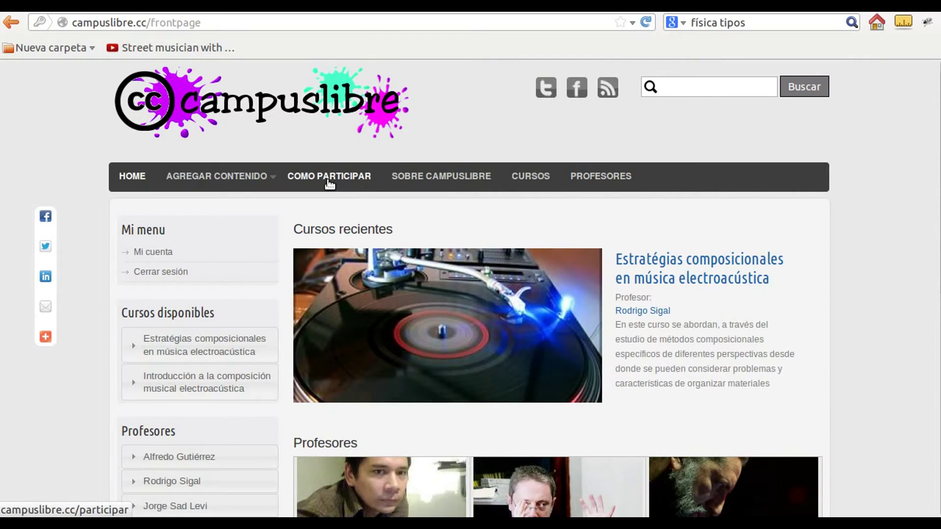
# Start a new CURSO from the AGREGAR CONTENIDO menu
pyautogui.moveTo(275, 180)
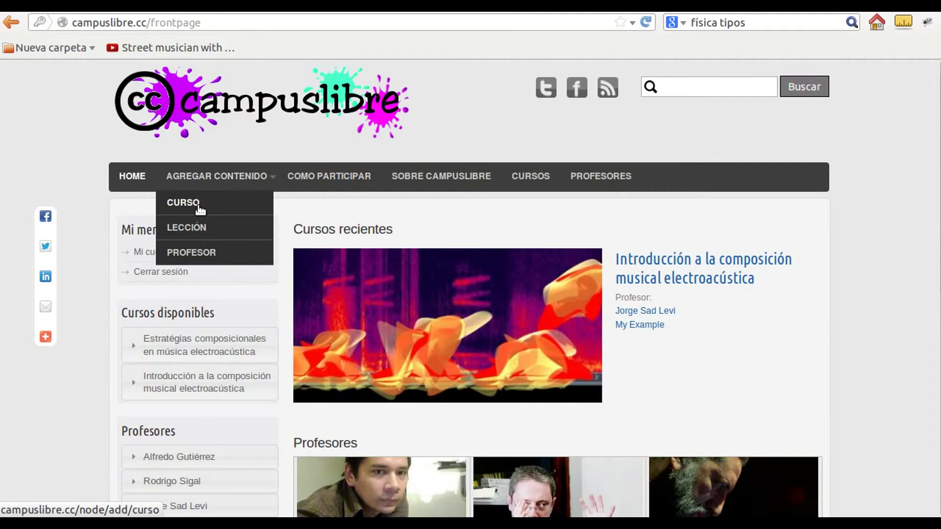
pyautogui.click(200, 209)
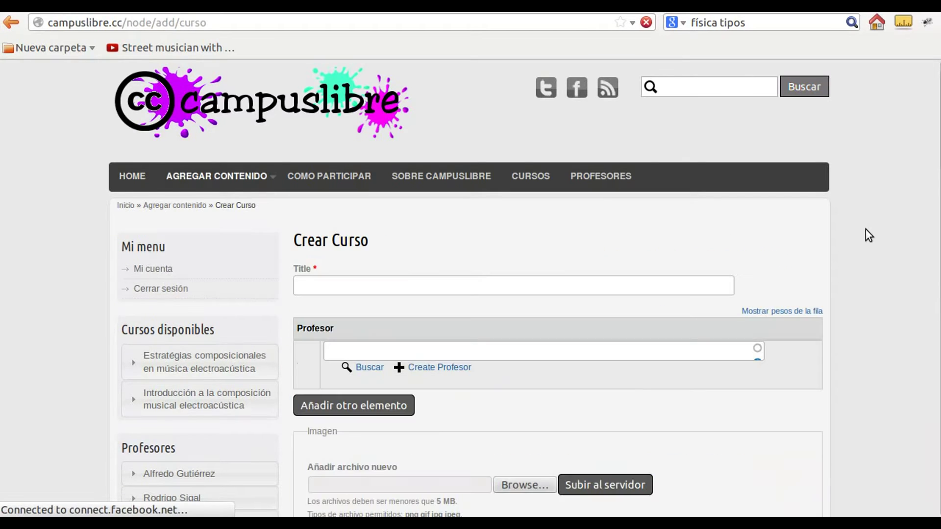
# Enter 'Como crear un curso' as the course title
pyautogui.scroll(-1, 852, 240)
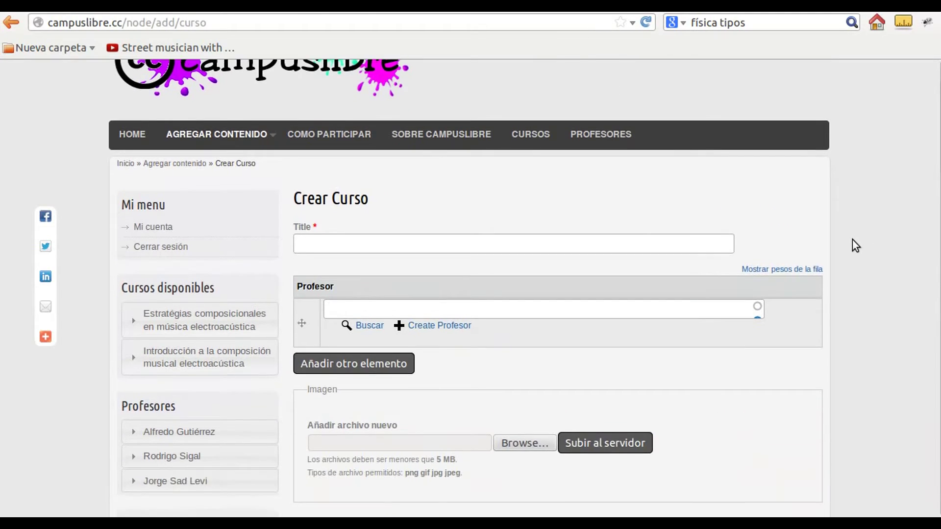
pyautogui.scroll(-1, 852, 239)
pyautogui.click(475, 203)
pyautogui.scroll(-1, 473, 203)
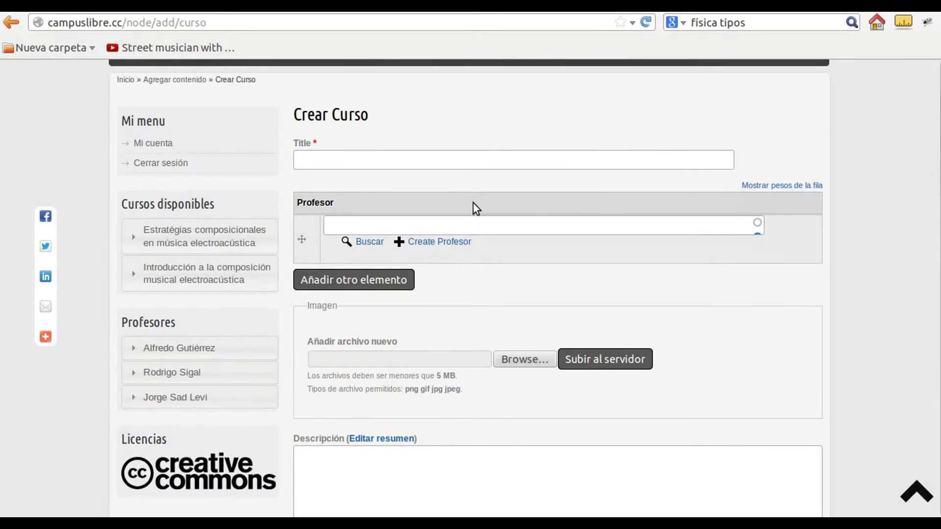
pyautogui.write('Como cre')
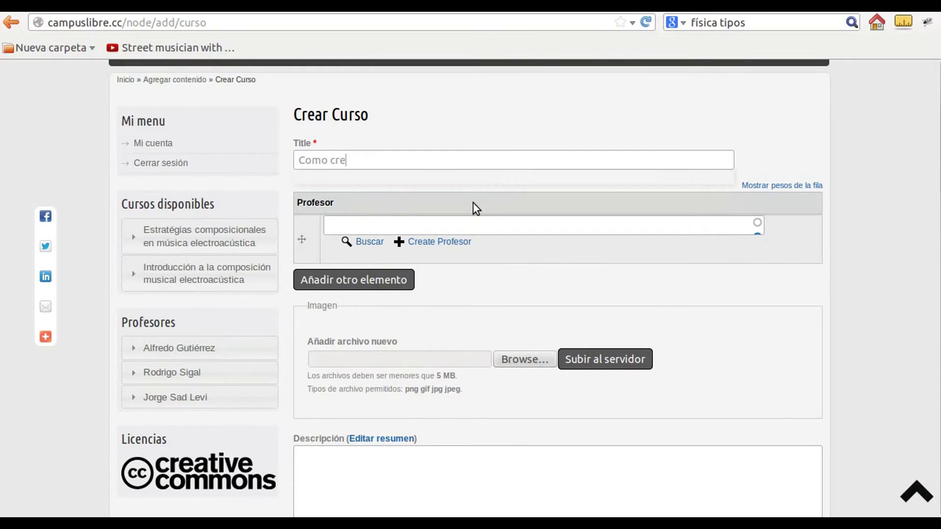
pyautogui.write('ar un curso')
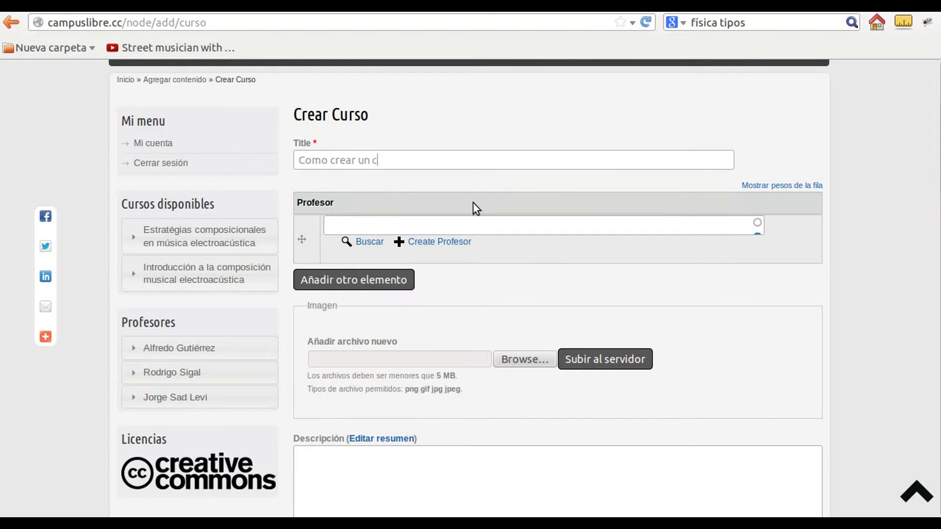
pyautogui.press('Tab')
pyautogui.press('Tab')
# Leave the Profesor field empty and bring up the Create Profesor form instead
pyautogui.click(442, 230)
pyautogui.hotkey('ctrl', 'a')
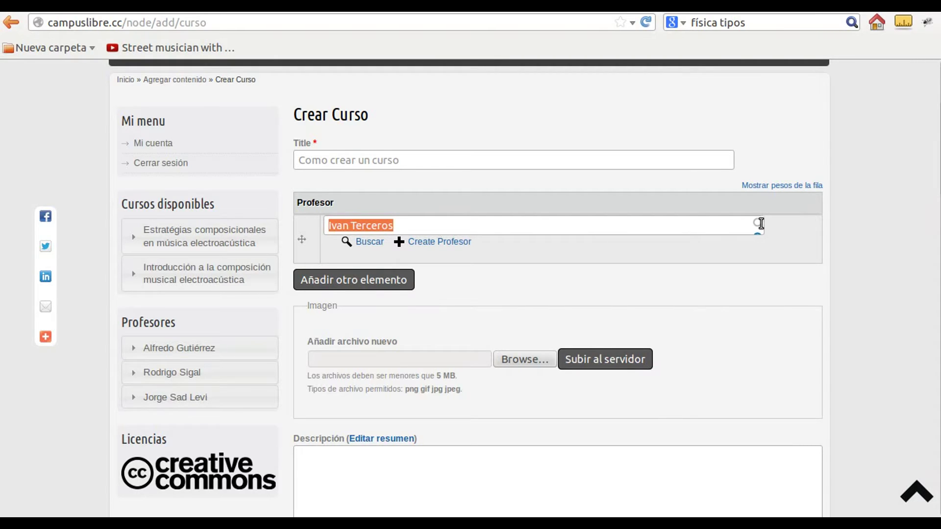
pyautogui.press('BackSpace')
pyautogui.click(434, 244)
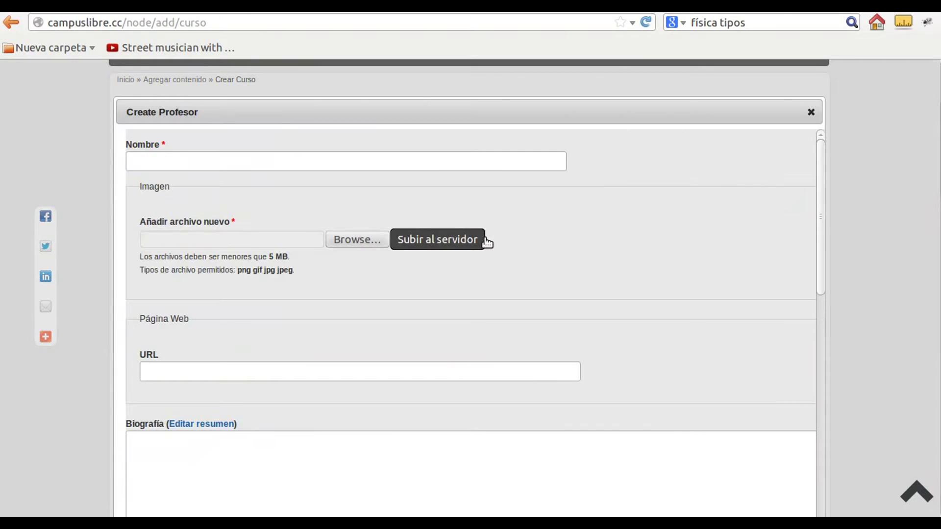
# Fill the professor's Nombre with the suggested full name
pyautogui.click(427, 166)
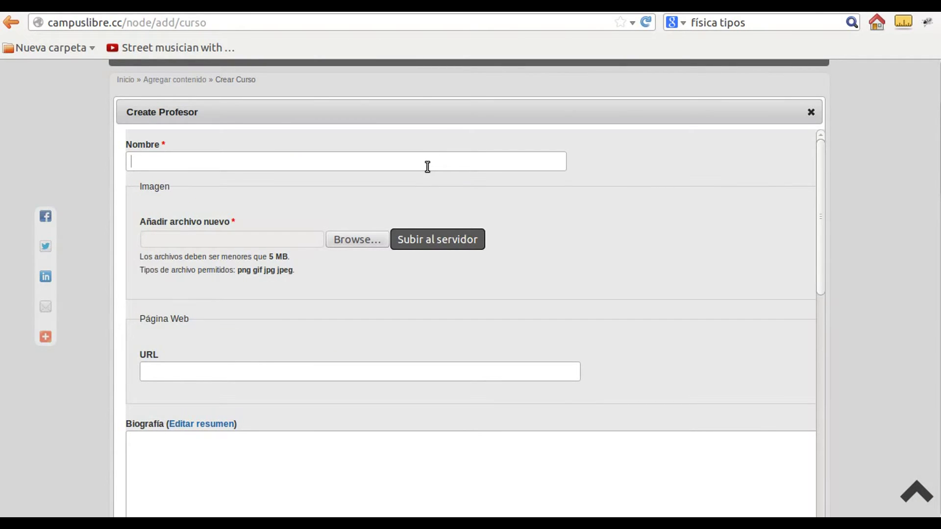
pyautogui.write('Ivan')
pyautogui.press('Down')
pyautogui.press('Return')
pyautogui.click(361, 236)
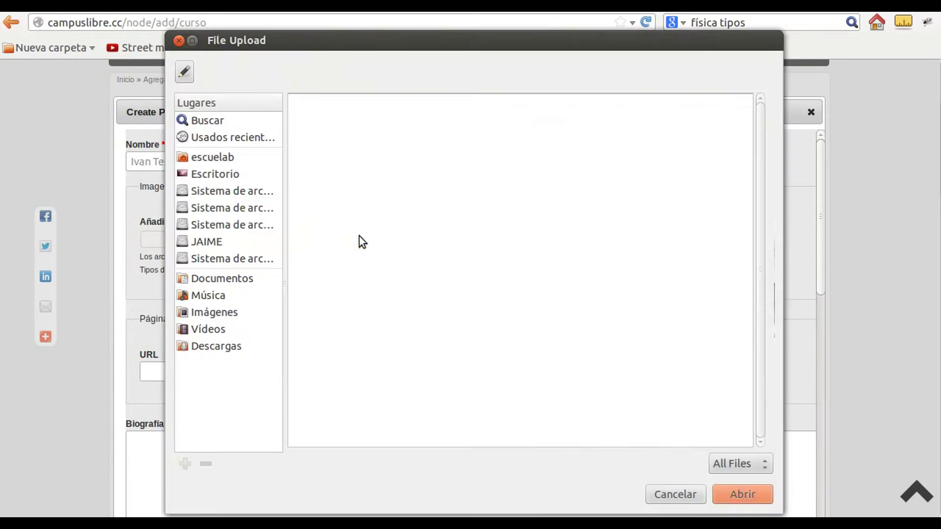
pyautogui.click(347, 169)
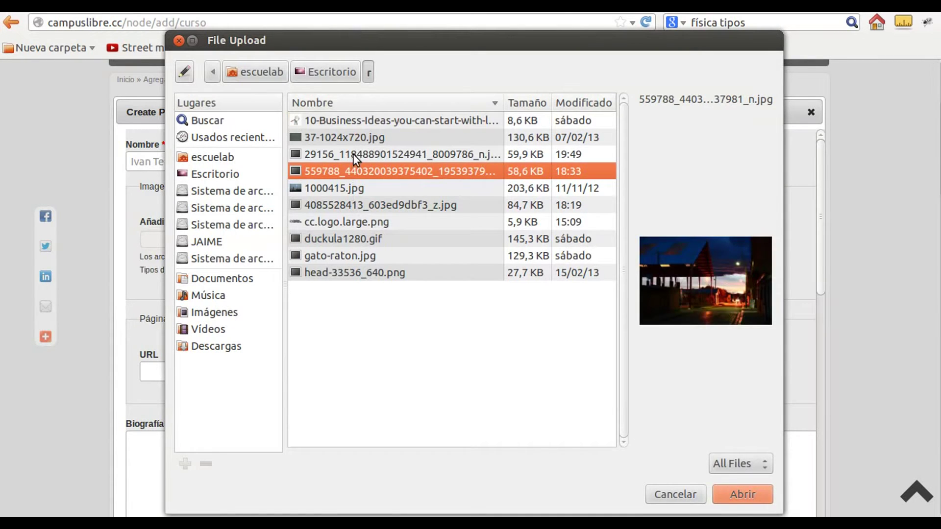
pyautogui.click(353, 153)
pyautogui.click(740, 494)
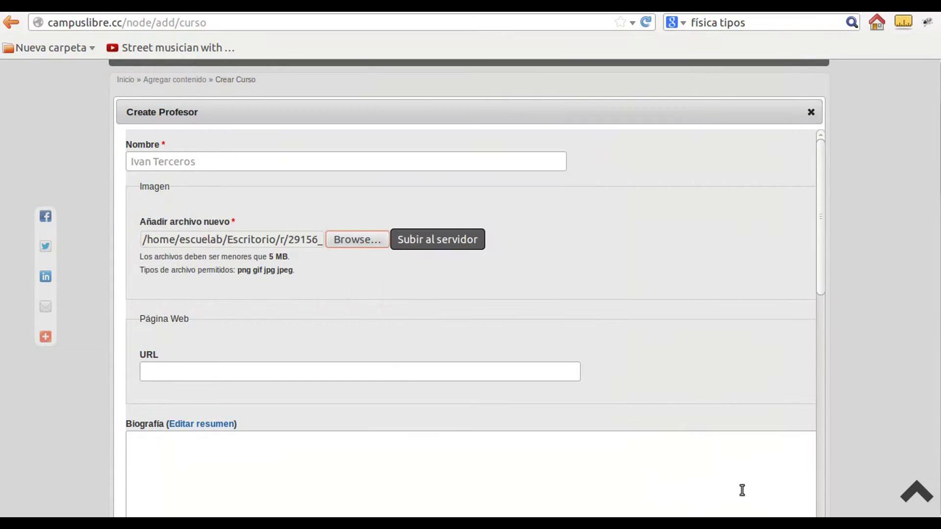
pyautogui.click(447, 244)
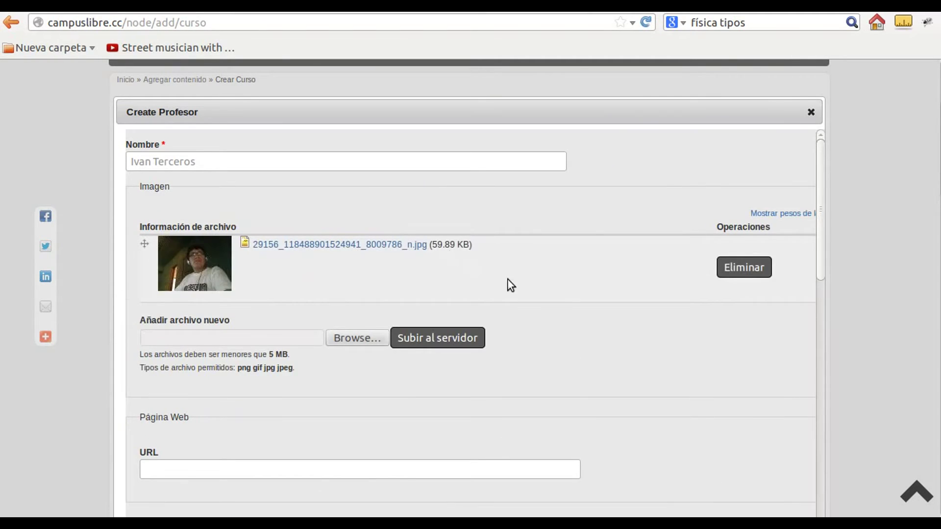
pyautogui.scroll(-6, 567, 334)
pyautogui.click(312, 303)
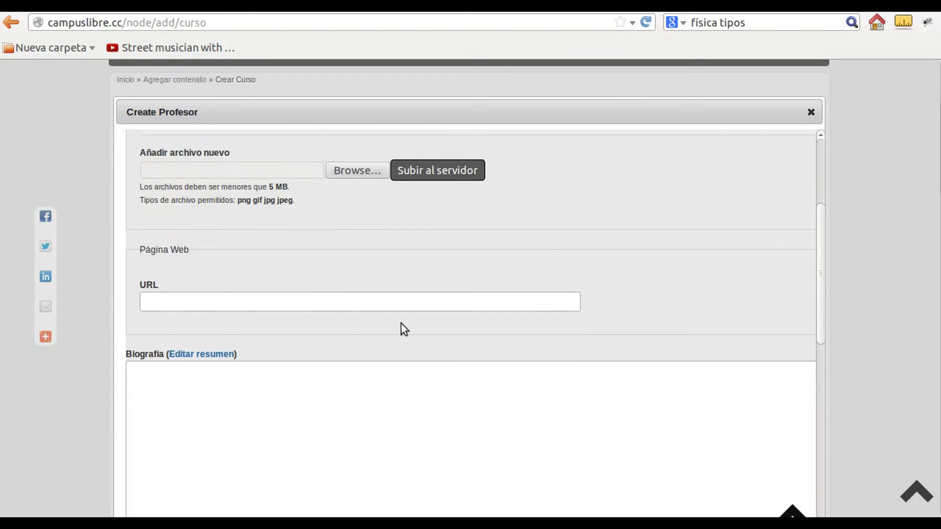
pyautogui.write('http://')
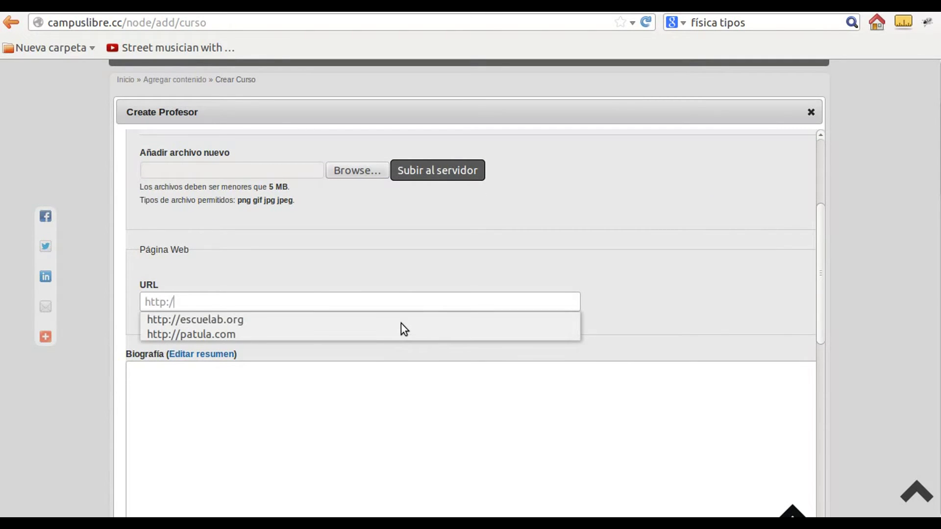
pyautogui.click(401, 323)
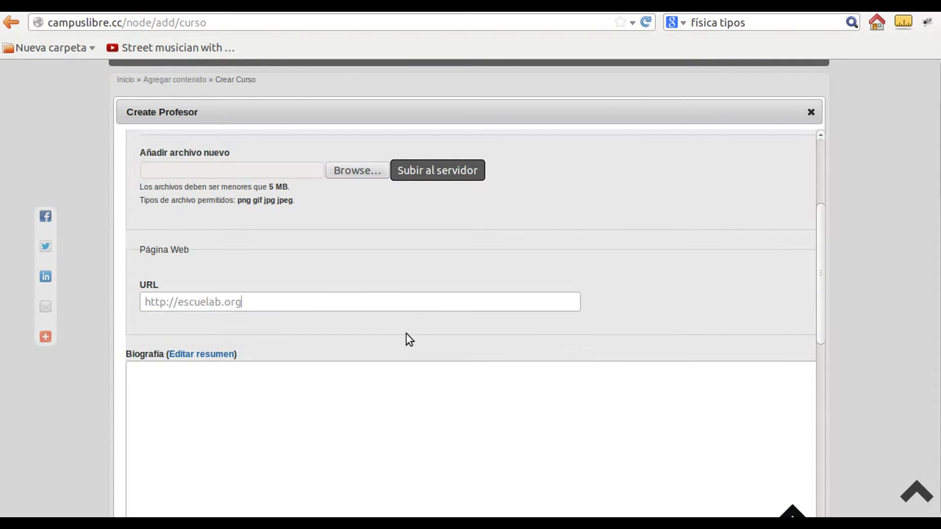
# Write the Biografía 'Es una persona que hace cosas divertidas y aveces educativas.' with filler text
pyautogui.scroll(-3, 420, 340)
pyautogui.click(333, 304)
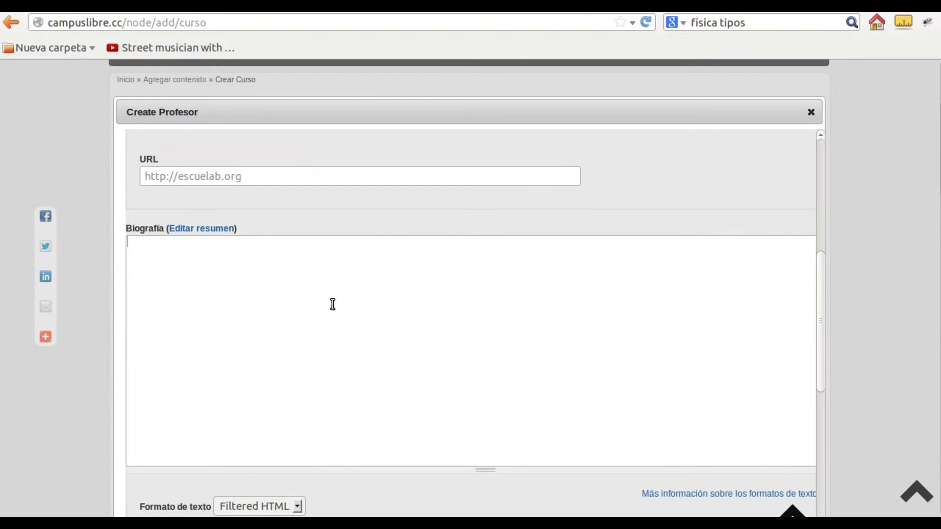
pyautogui.write('Es una persona que hace cosas ')
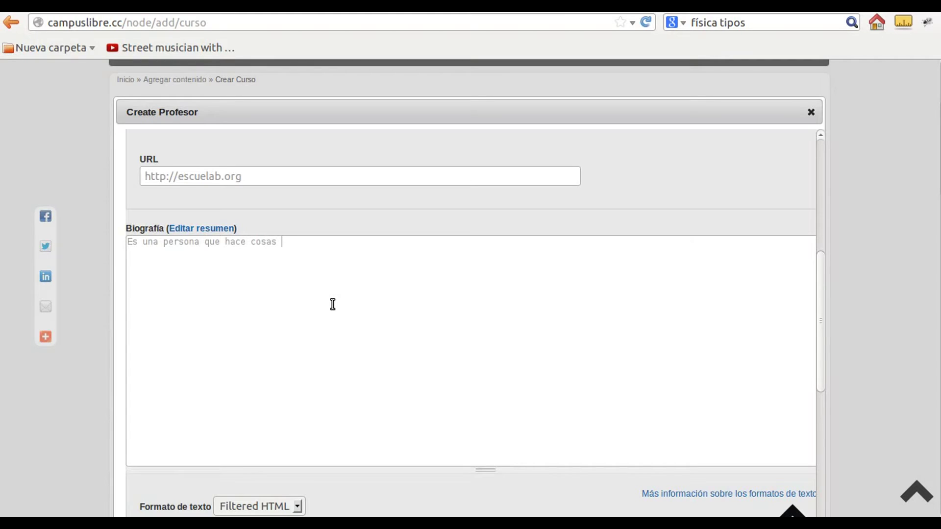
pyautogui.write('divertidas y aveces ed')
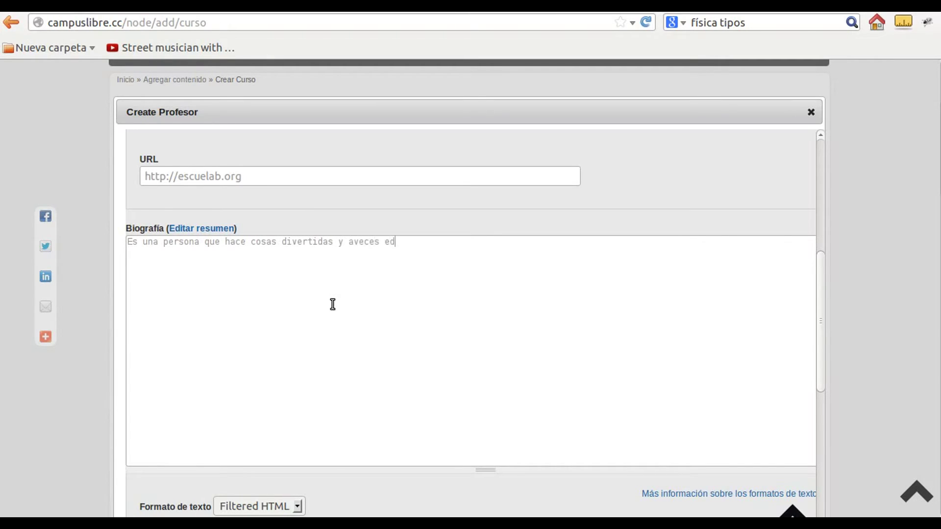
pyautogui.write('ucativas. ')
pyautogui.write('b')
pyautogui.write('lablablablbal')
pyautogui.press('Return')
pyautogui.write('blablba')
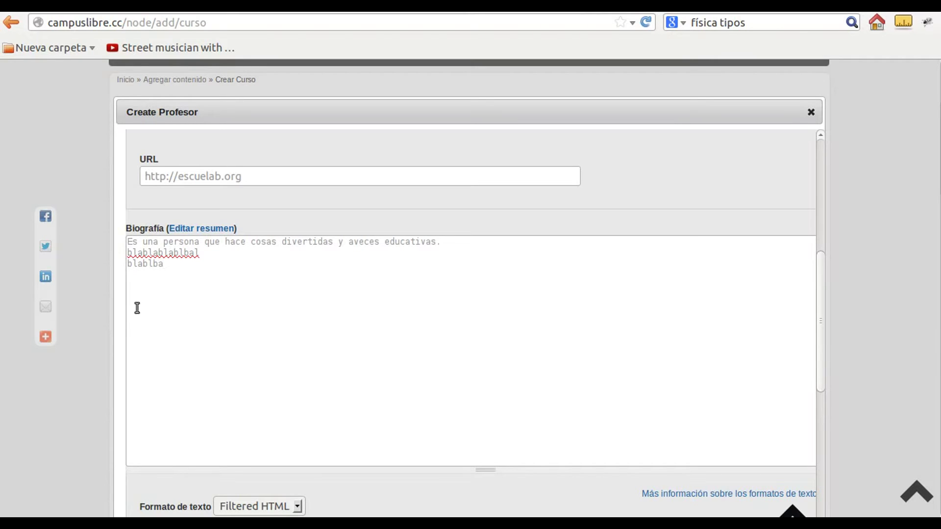
pyautogui.scroll(-1, 116, 314)
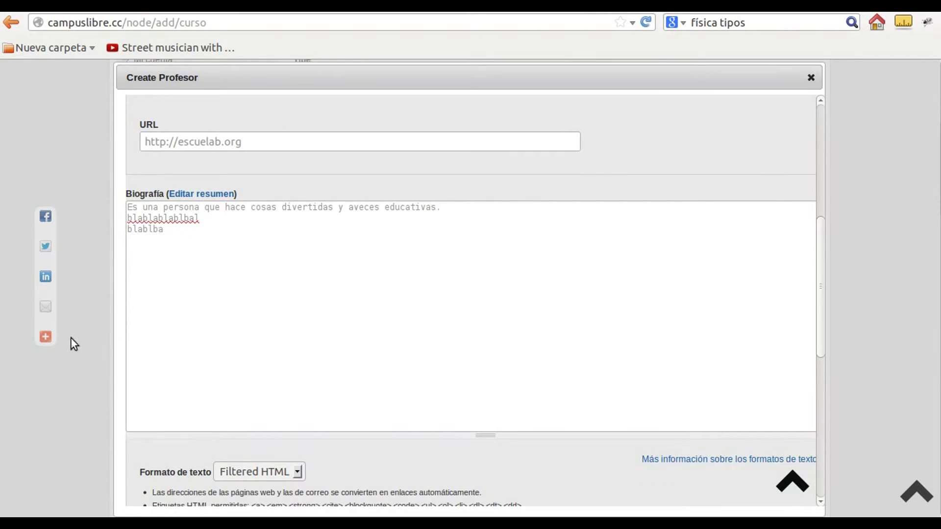
pyautogui.scroll(-1, 122, 375)
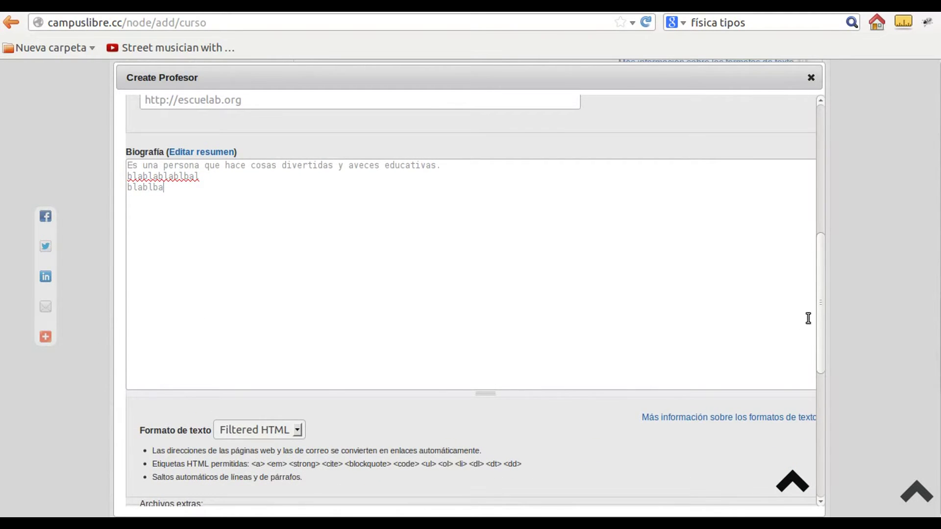
pyautogui.moveTo(822, 327); pyautogui.dragTo(827, 416)
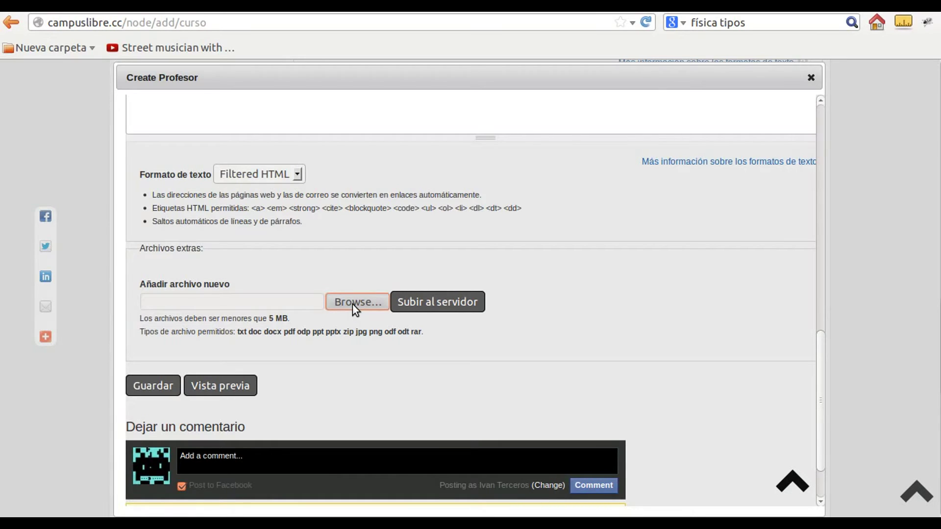
# Attach biografias.pdf from Descargas as an extra file and save the professor
pyautogui.click(354, 302)
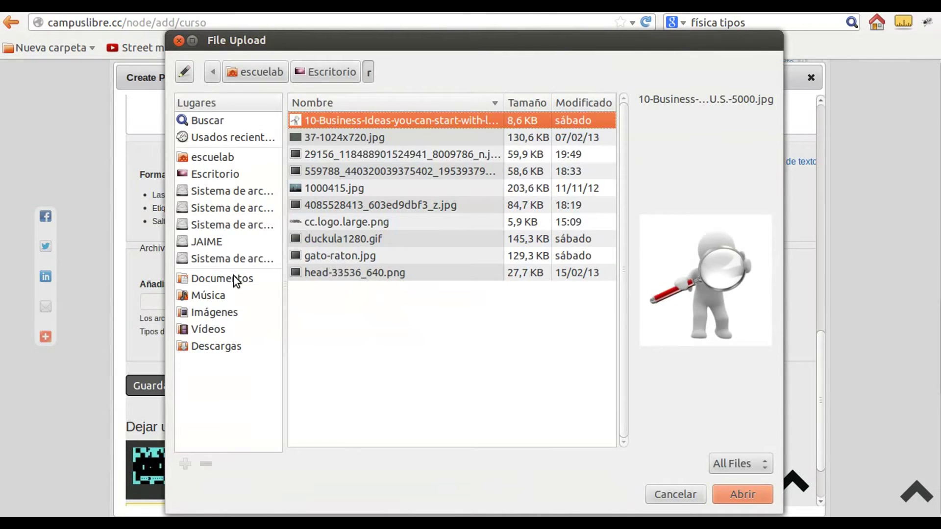
pyautogui.click(236, 281)
pyautogui.click(227, 347)
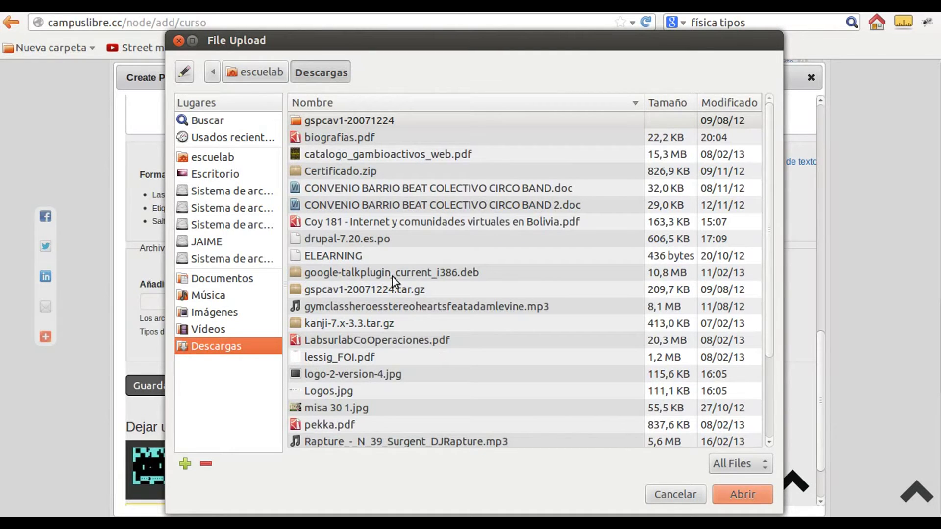
pyautogui.click(369, 141)
pyautogui.click(760, 490)
pyautogui.click(448, 303)
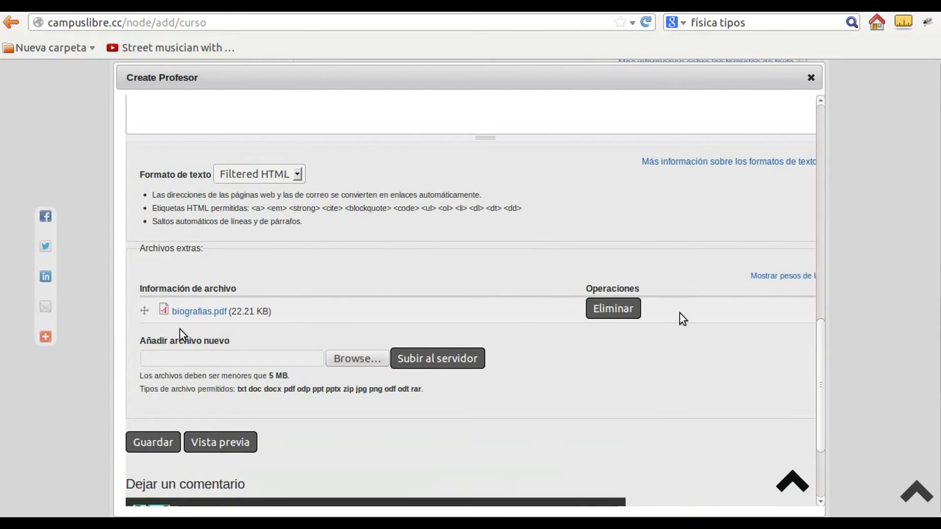
pyautogui.click(151, 444)
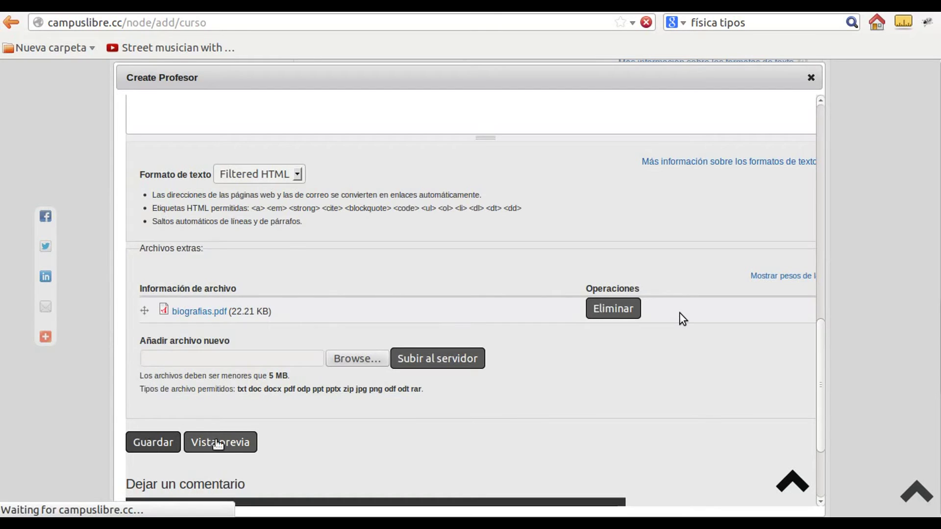
# Scroll back up the Crear Curso form to the Profesor field showing the new professor
pyautogui.scroll(-3, 498, 436)
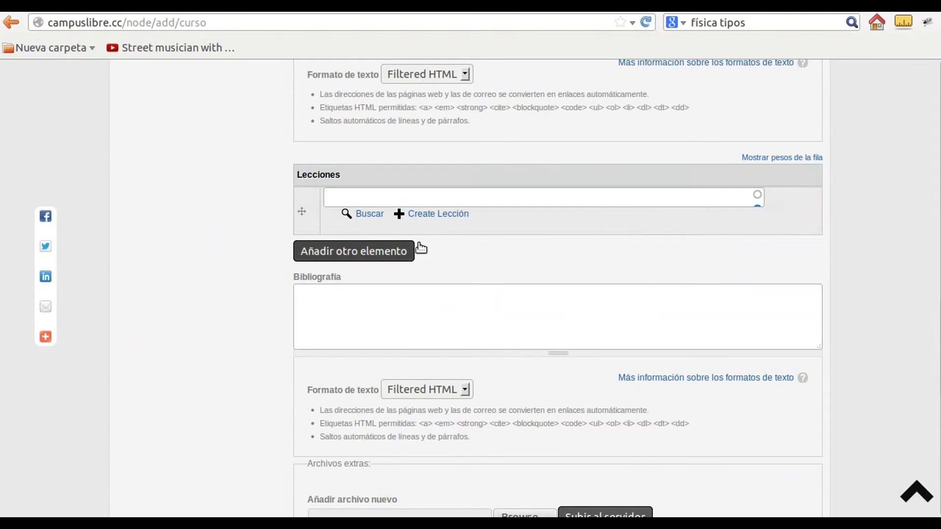
pyautogui.scroll(3, 862, 278)
pyautogui.scroll(10, 862, 277)
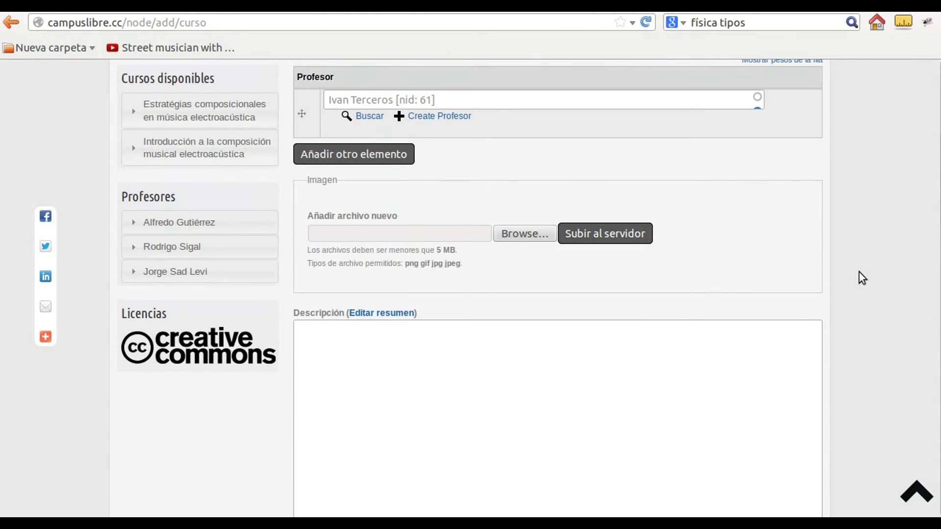
pyautogui.scroll(2, 862, 278)
pyautogui.scroll(2, 862, 278)
pyautogui.scroll(-3, 862, 278)
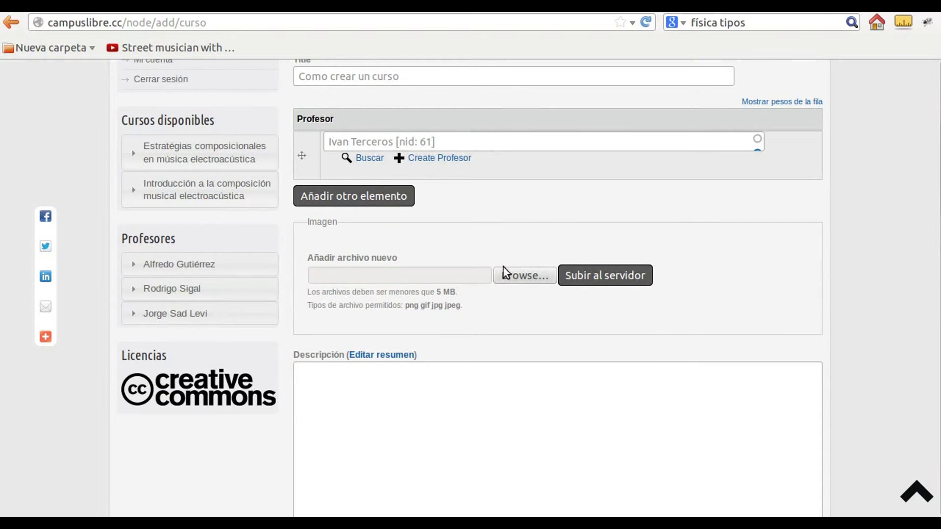
pyautogui.scroll(1, 558, 305)
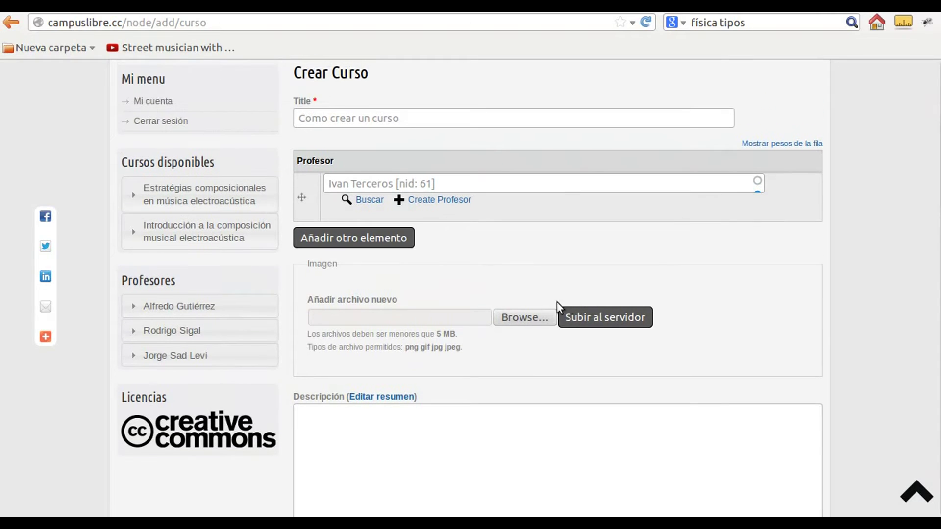
# Upload 1000415.jpg from the Escritorio/r folder as the course Imagen
pyautogui.click(522, 320)
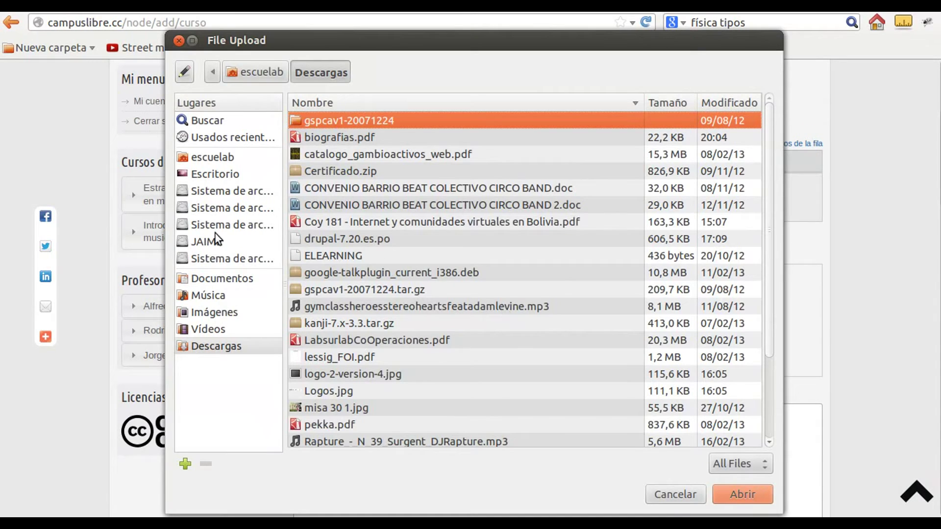
pyautogui.click(219, 160)
pyautogui.click(222, 173)
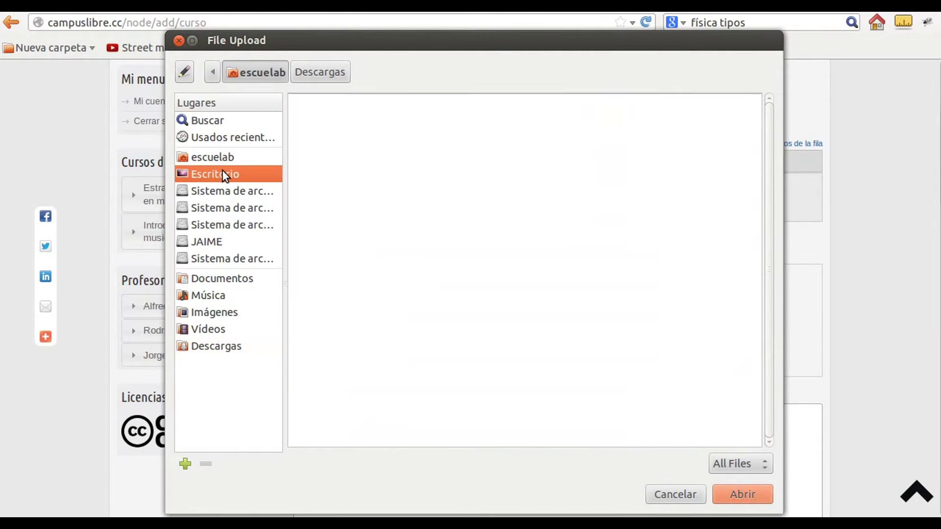
pyautogui.doubleClick(334, 154)
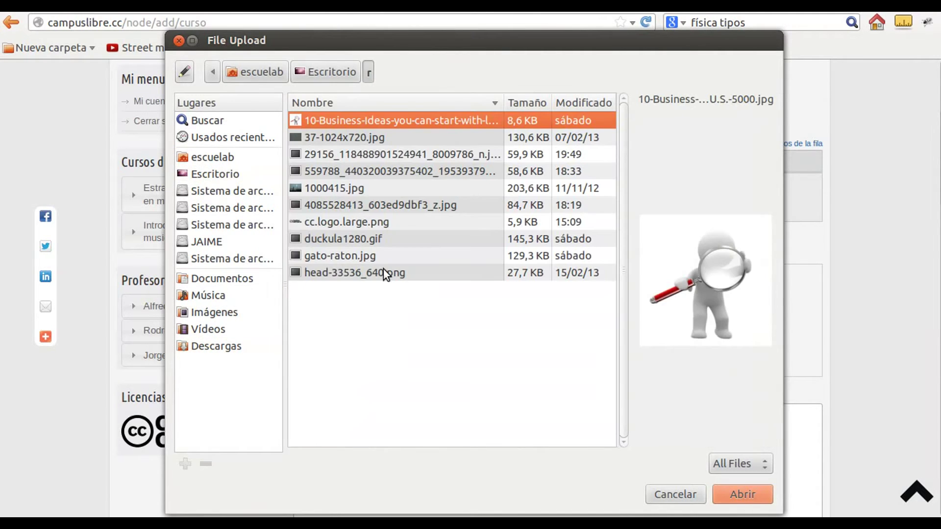
pyautogui.click(362, 254)
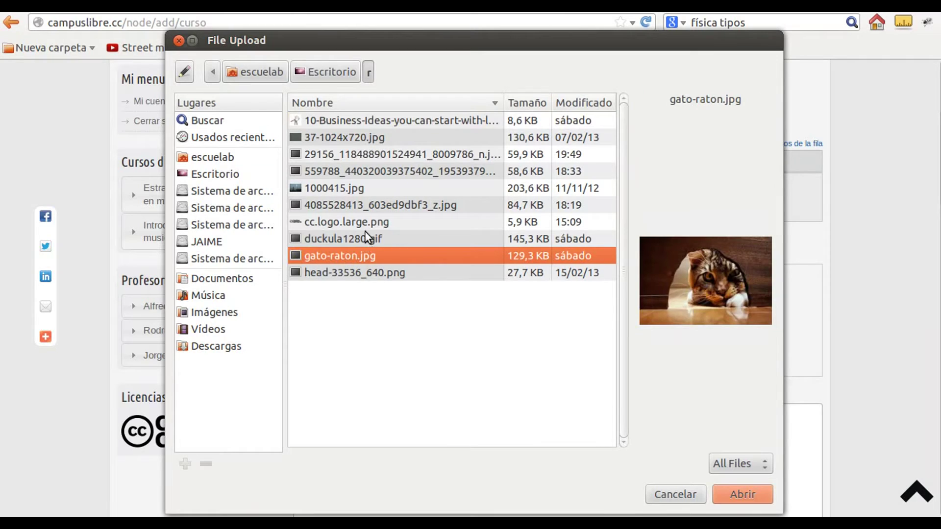
pyautogui.click(364, 232)
pyautogui.click(365, 221)
pyautogui.click(365, 201)
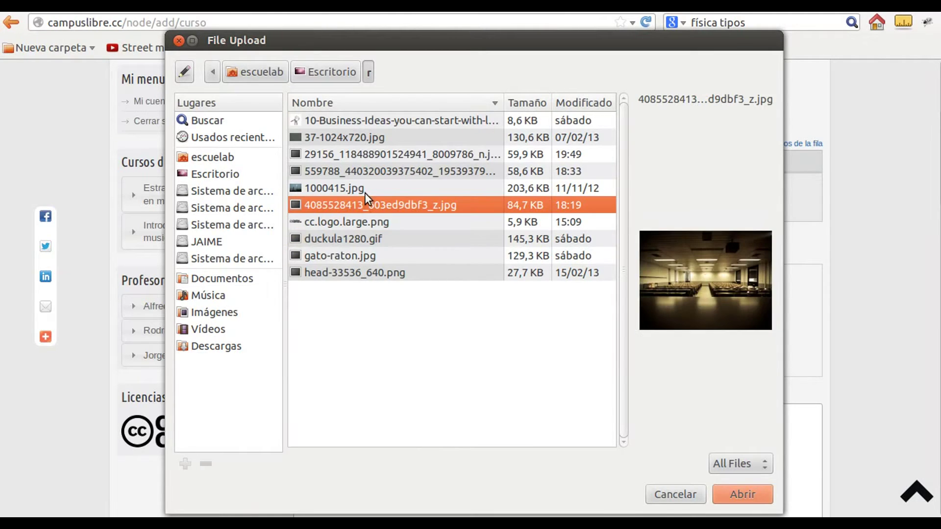
pyautogui.click(364, 187)
pyautogui.click(369, 202)
pyautogui.click(368, 188)
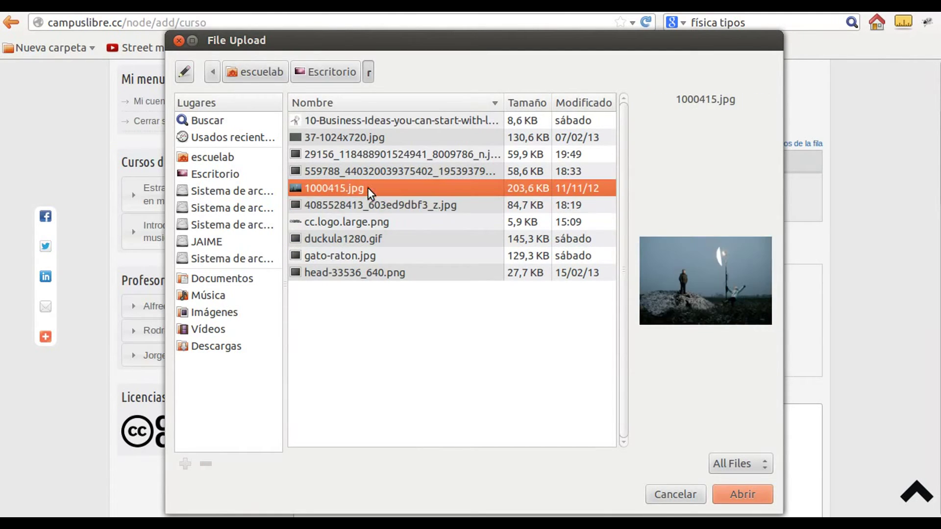
pyautogui.click(751, 493)
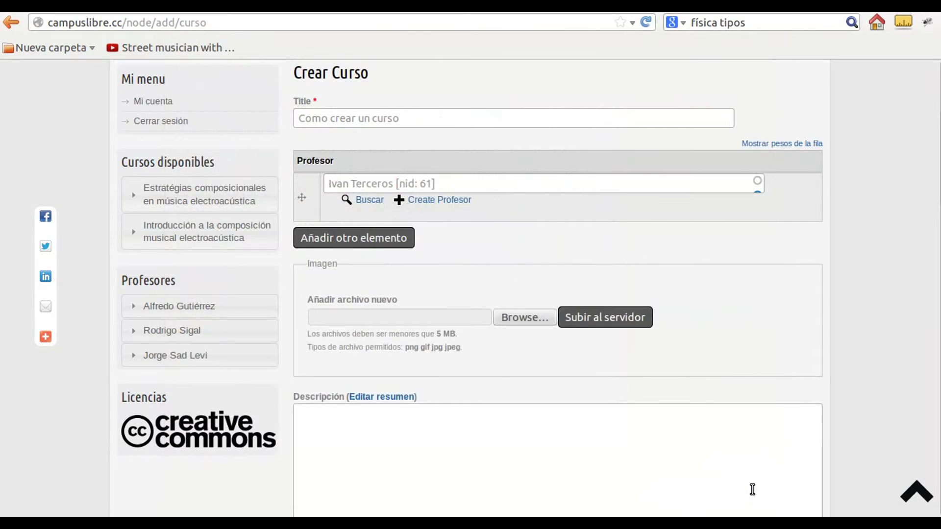
pyautogui.click(599, 319)
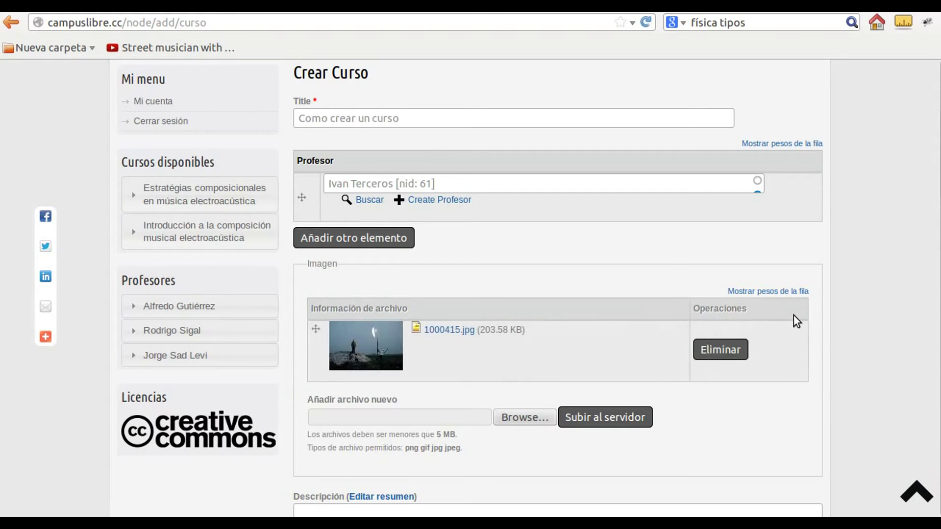
pyautogui.scroll(-5, 658, 287)
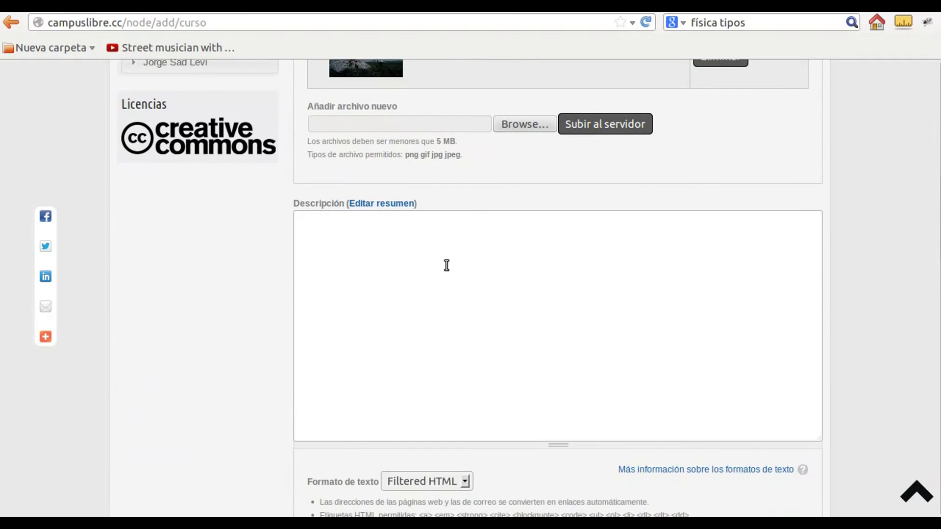
# Write the Descripción: 'Este es un video tutorial sobre como crear un curso en Campuslibre.cc' / 'Nuestro objetivo es aprender a crear cursos en linea.'
pyautogui.click(447, 266)
pyautogui.write('Este es un video tutorial ')
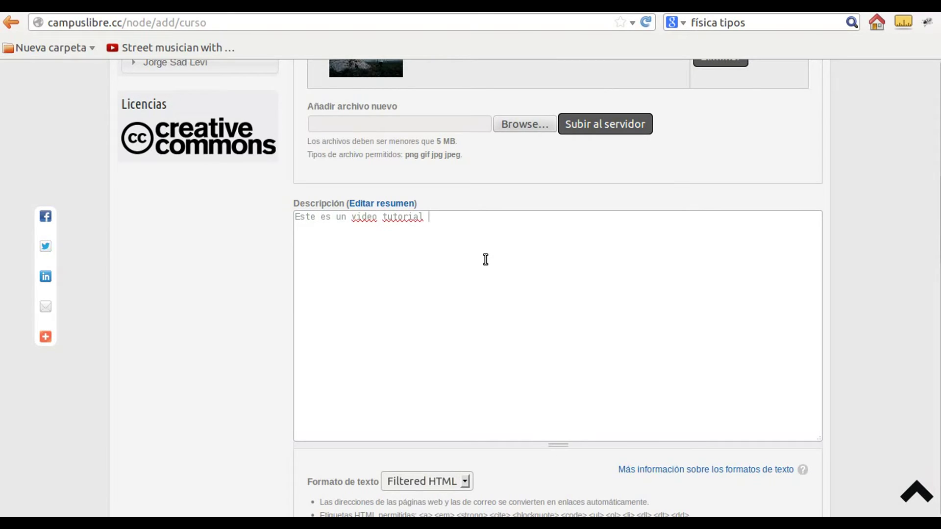
pyautogui.write('sobre como crear un c')
pyautogui.write('urso')
pyautogui.write(' en Campuslibre.c')
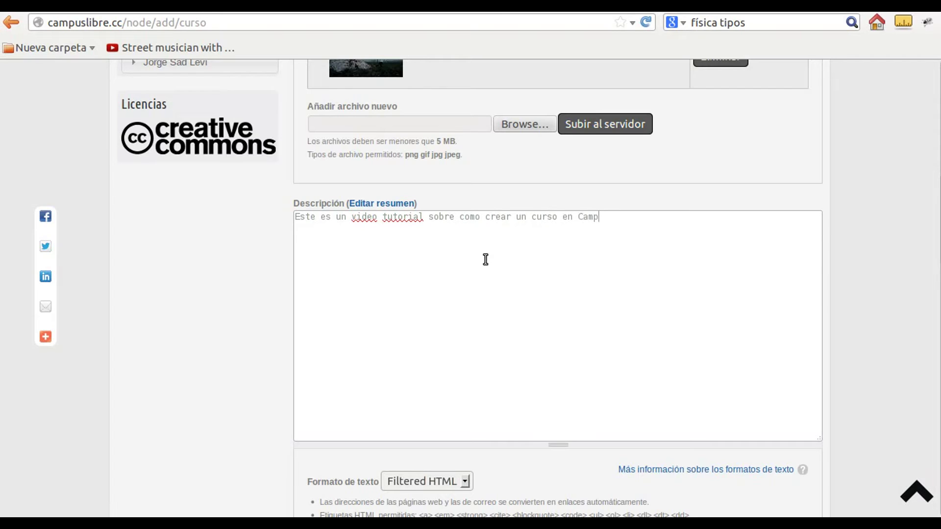
pyautogui.write('c')
pyautogui.press('Return')
pyautogui.write('Nuestro objetivo es aprender a crear cursos en linea.')
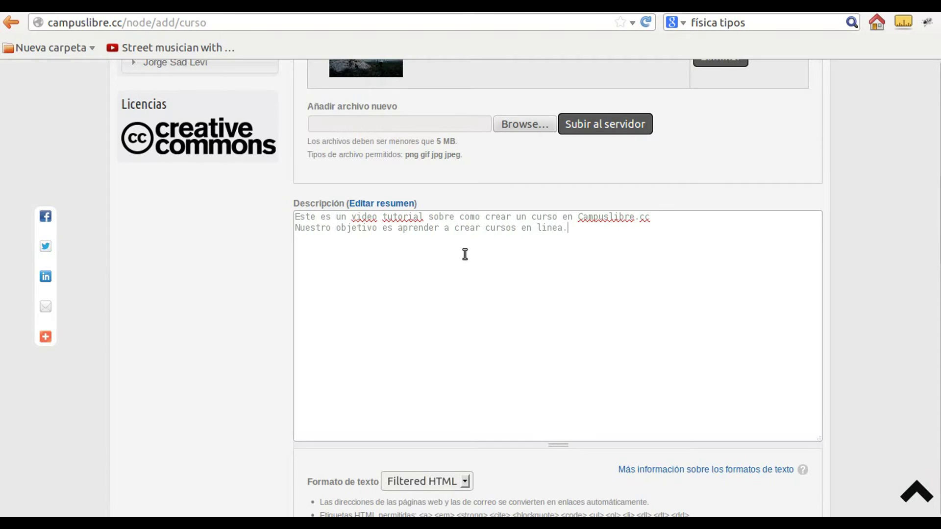
pyautogui.scroll(-2, 237, 261)
# Type the Syllabus top-level lines parte 1, parte 2 and parte 3
pyautogui.scroll(-10, 237, 261)
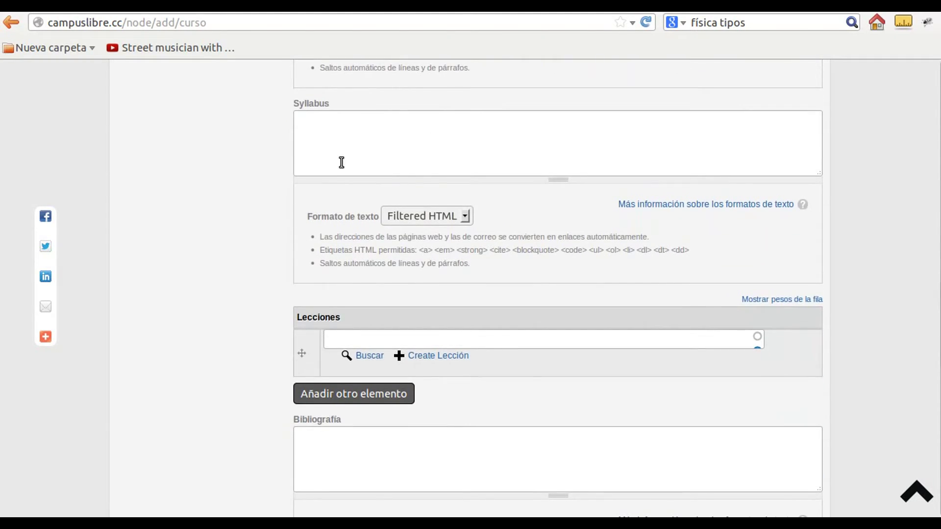
pyautogui.click(336, 147)
pyautogui.write('d')
pyautogui.write('parte 1 ')
pyautogui.write('parte2 ')
pyautogui.write('parte')
pyautogui.press('Up')
pyautogui.press('Left')
# Add subparte a and subparte b under parte 1 in the Syllabus
pyautogui.press('Return')
pyautogui.write('subparte ')
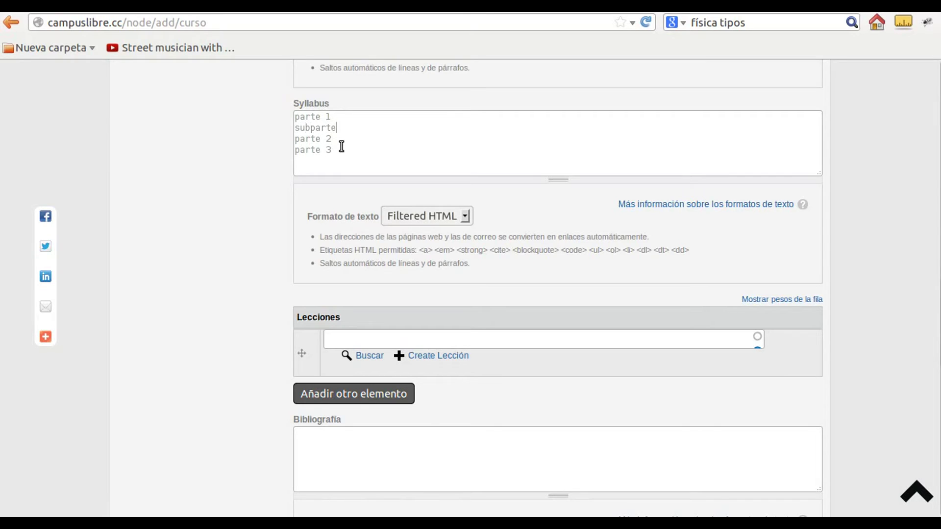
pyautogui.write('a')
pyautogui.press('Return')
pyautogui.write('subpa')
pyautogui.press('BackSpace')
pyautogui.press('BackSpace')
pyautogui.write('parte b')
pyautogui.scroll(-5, 243, 201)
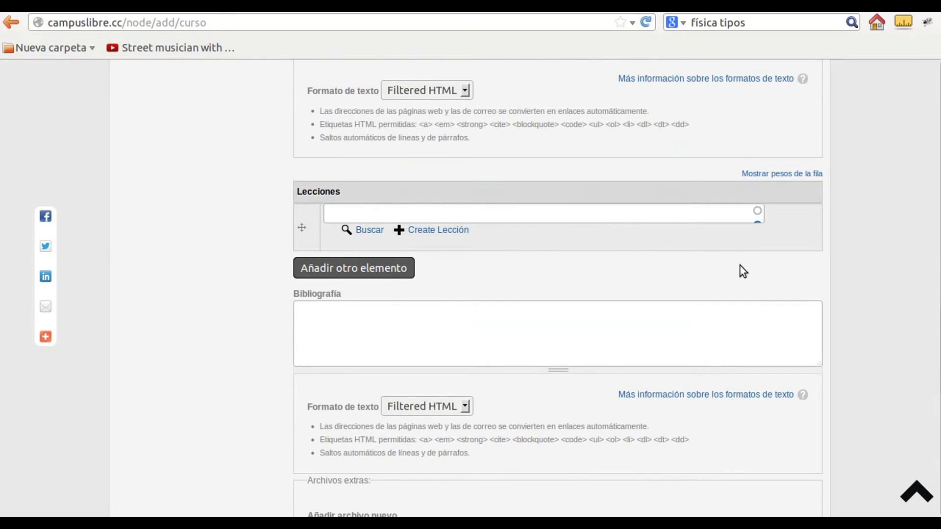
pyautogui.scroll(-2, 504, 265)
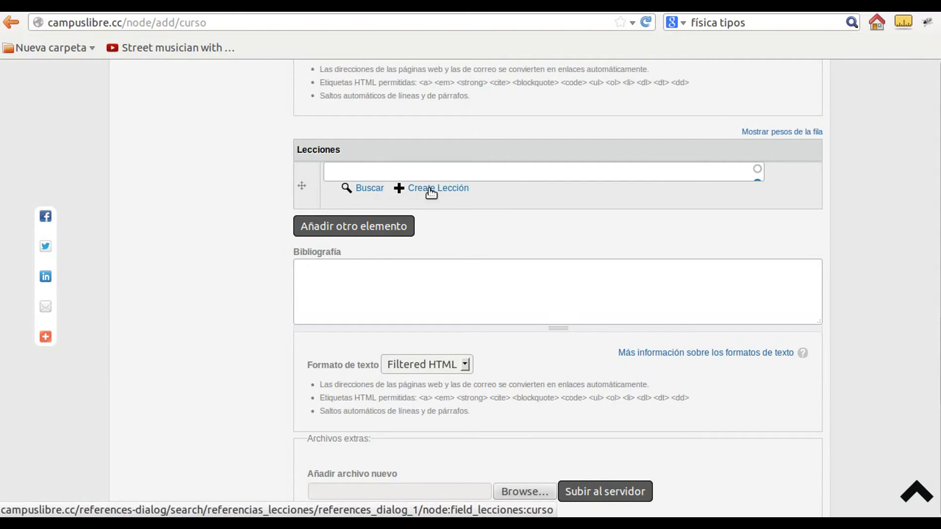
# Create a new lesson titled 'Primer paso de creación de un videcurso' and clear its old video URL
pyautogui.click(456, 190)
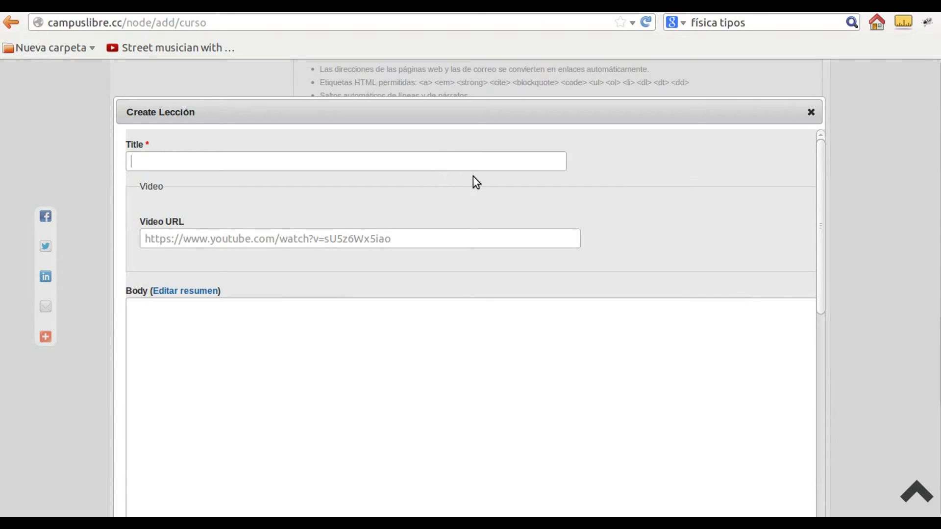
pyautogui.scroll(-1, 666, 233)
pyautogui.scroll(-1, 666, 233)
pyautogui.scroll(2, 666, 232)
pyautogui.write('Primer paso de creación de ')
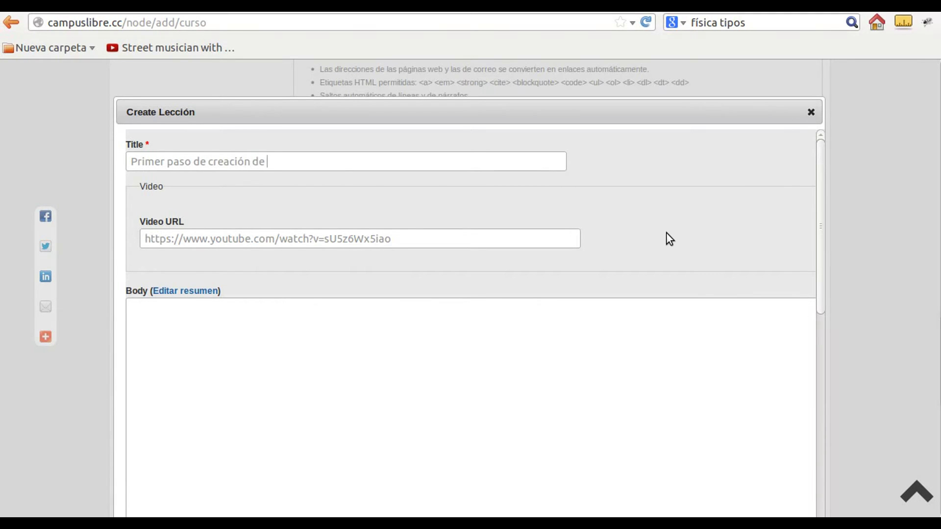
pyautogui.write('un videcurso')
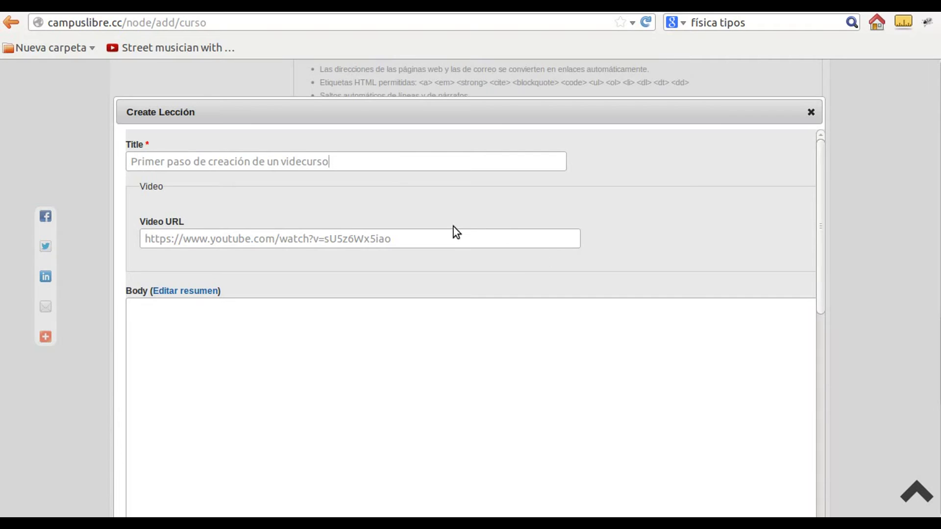
pyautogui.tripleClick(420, 242)
pyautogui.press('BackSpace')
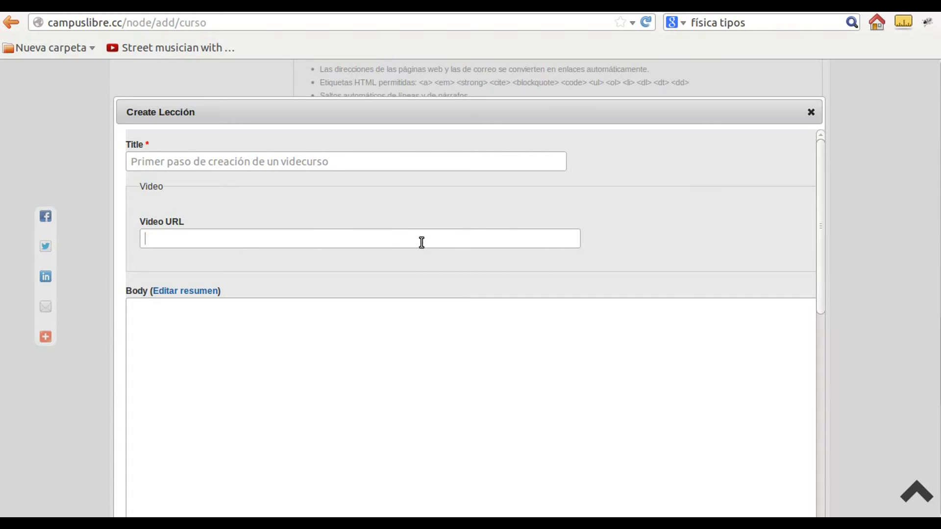
# Copy the link of the 'Yo vi renacer al Perú' YouTube video and paste it as the lesson's Video URL
pyautogui.hotkey('alt', 'Left')
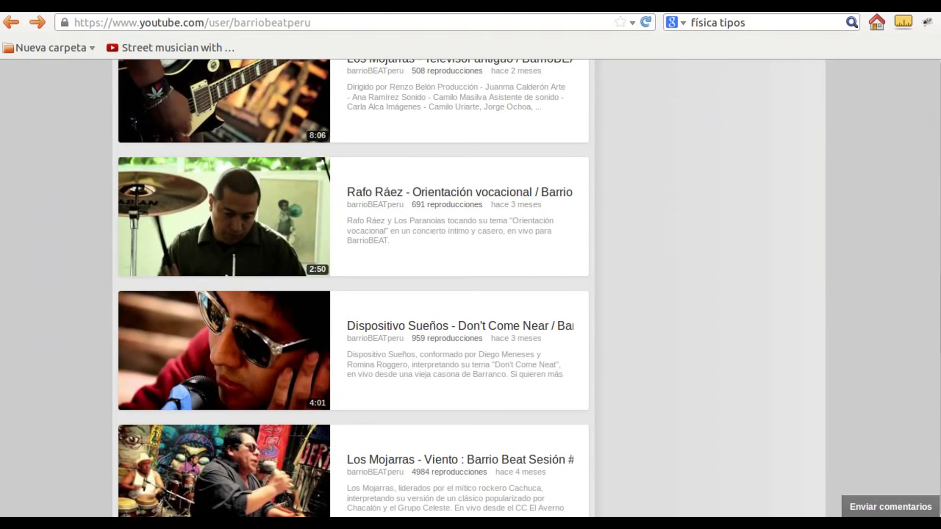
pyautogui.scroll(15, 648, 214)
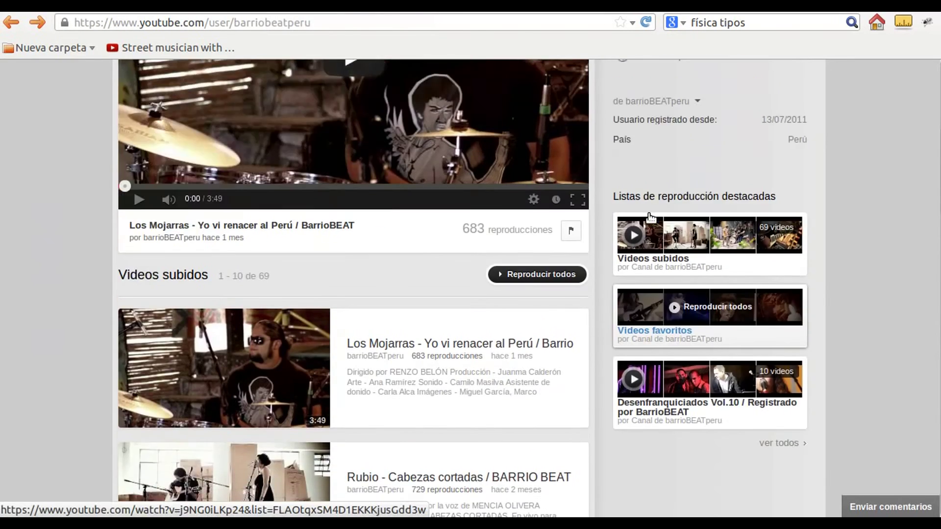
pyautogui.scroll(7, 633, 213)
pyautogui.scroll(-6, 635, 212)
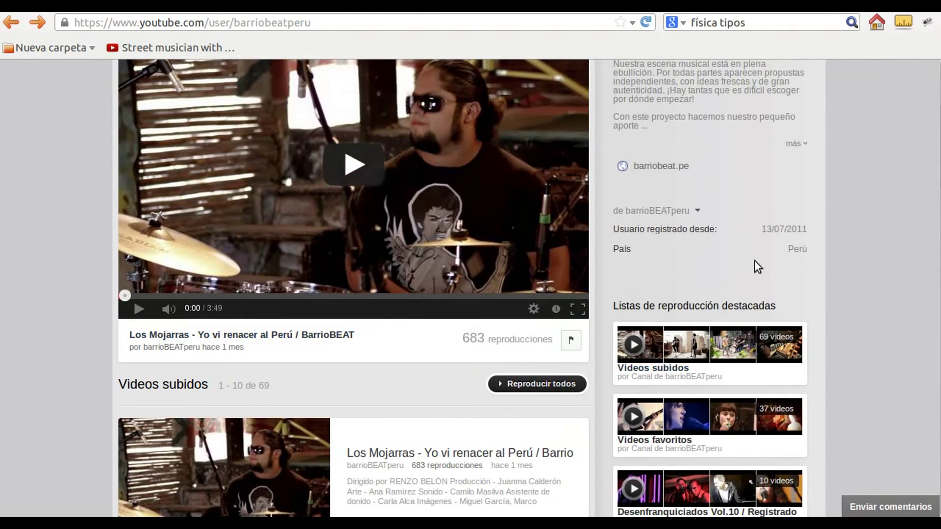
pyautogui.scroll(-3, 401, 416)
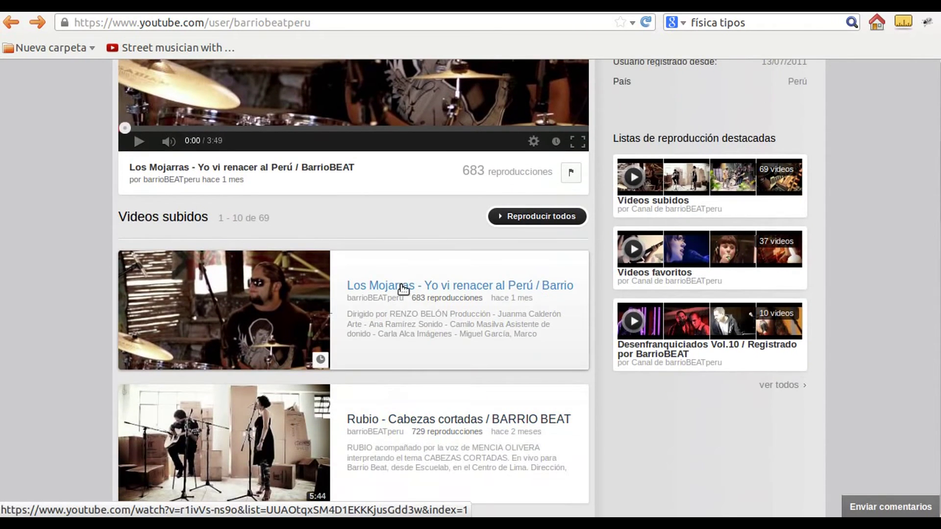
pyautogui.rightClick(401, 286)
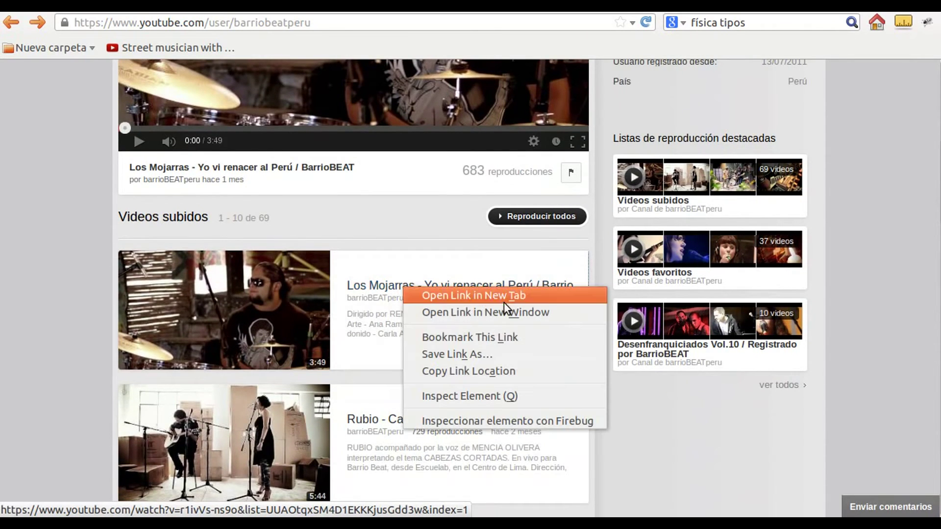
pyautogui.click(507, 368)
pyautogui.hotkey('alt', 'Tab')
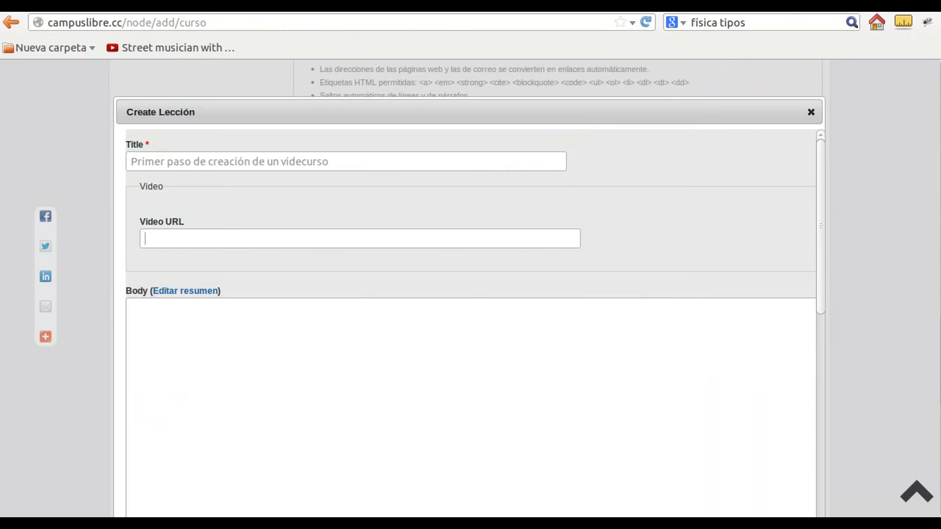
pyautogui.click(256, 247)
pyautogui.hotkey('ctrl', 'v')
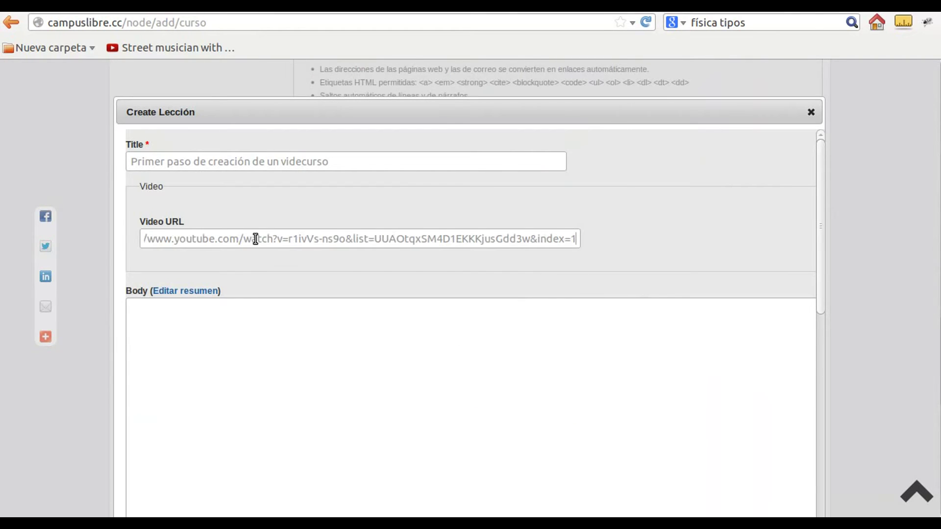
# Open the Los Mojarras video's watch page and select its web address
pyautogui.click(277, 11)
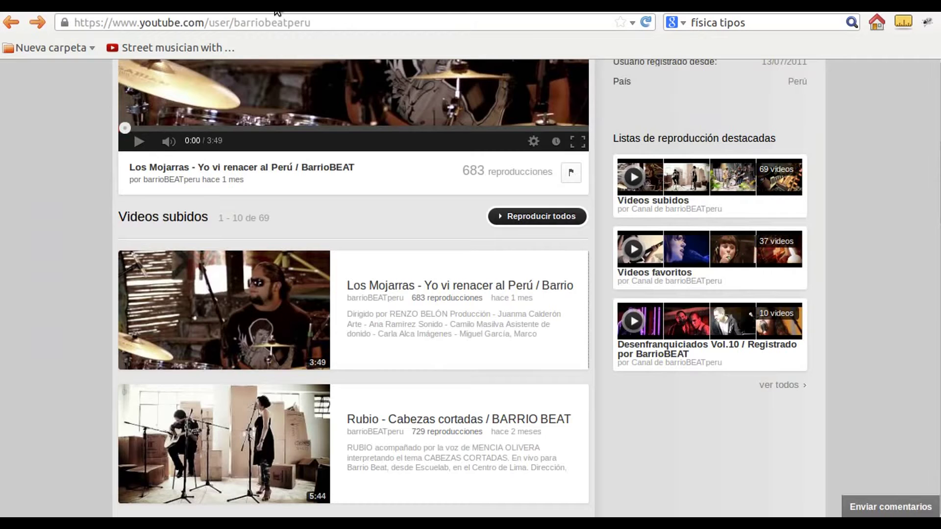
pyautogui.click(461, 288)
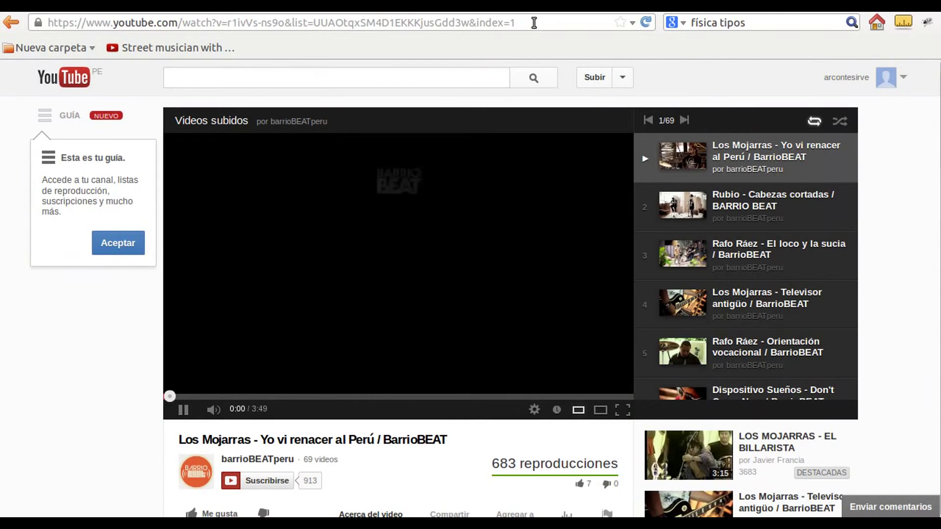
pyautogui.click(534, 22)
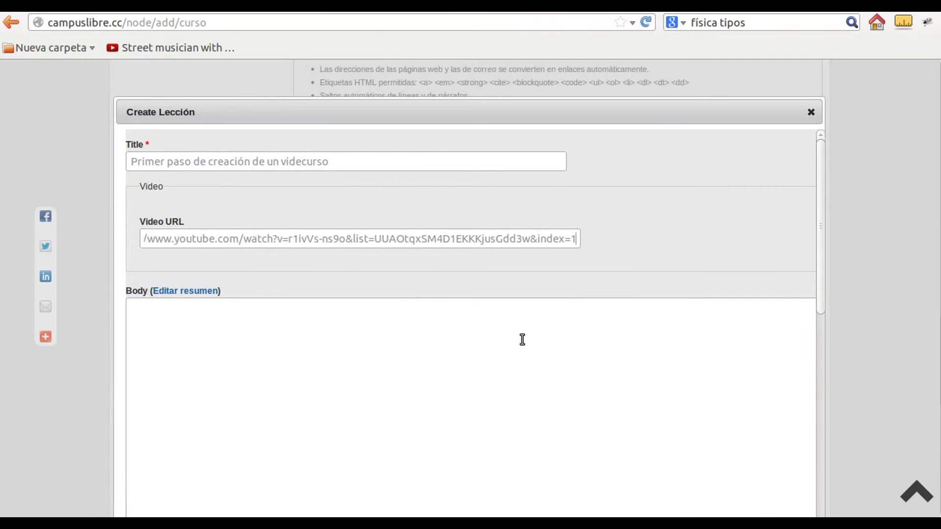
# Write the lesson body 'Esta lección trata sobre la creación básica de videocursos'
pyautogui.click(233, 328)
pyautogui.scroll(-3, 342, 321)
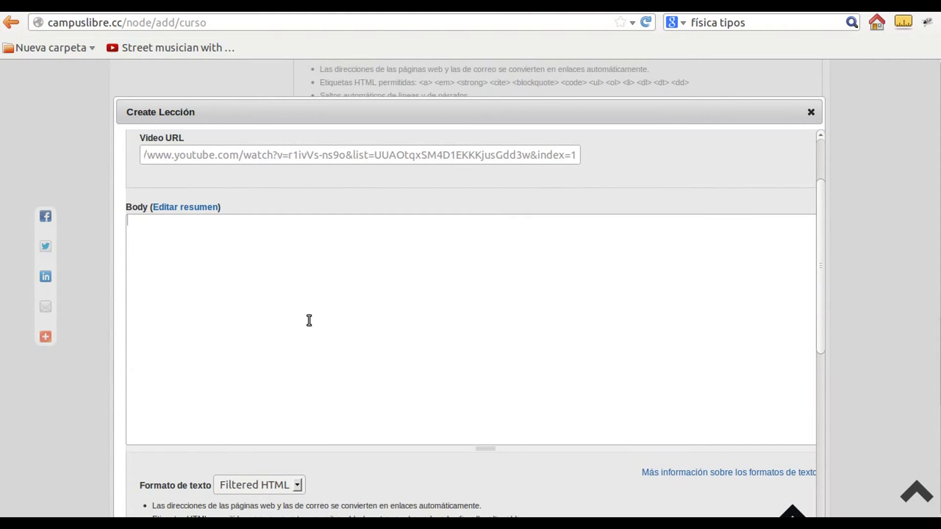
pyautogui.write('E')
pyautogui.write('ste')
pyautogui.write(' cu')
pyautogui.press('BackSpace')
pyautogui.press('BackSpace')
pyautogui.press('BackSpace')
pyautogui.press('BackSpace')
pyautogui.press('BackSpace')
pyautogui.write('ta lección trata sobre')
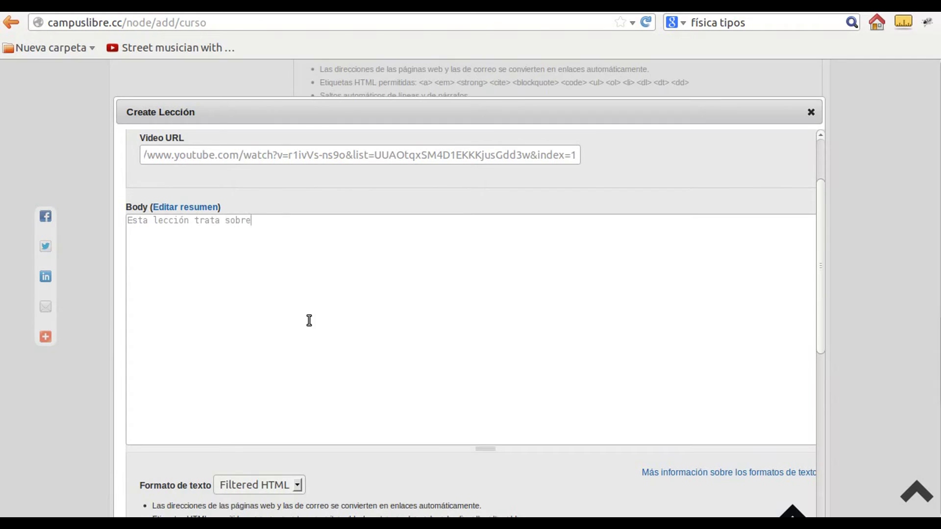
pyautogui.write(' la creación básica de vi')
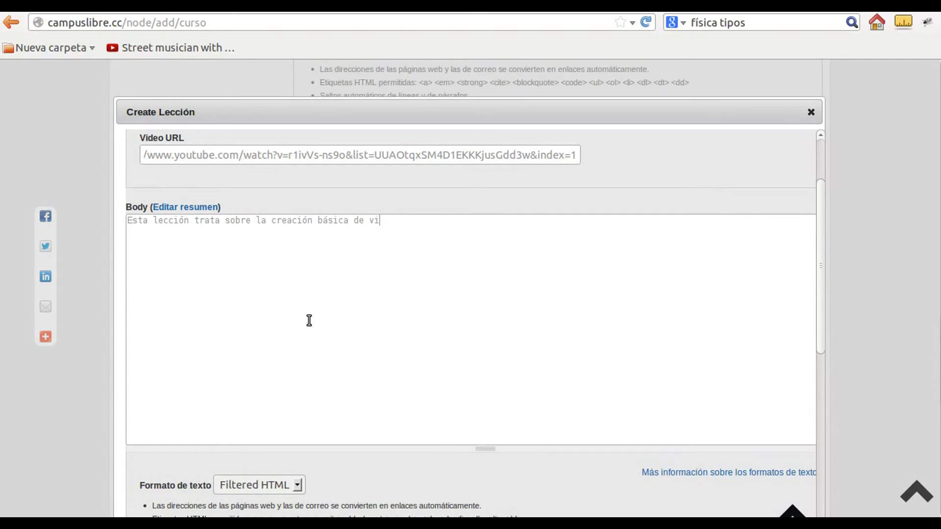
pyautogui.write('deocursos')
# Save the new lesson with Guardar
pyautogui.scroll(-1, 75, 245)
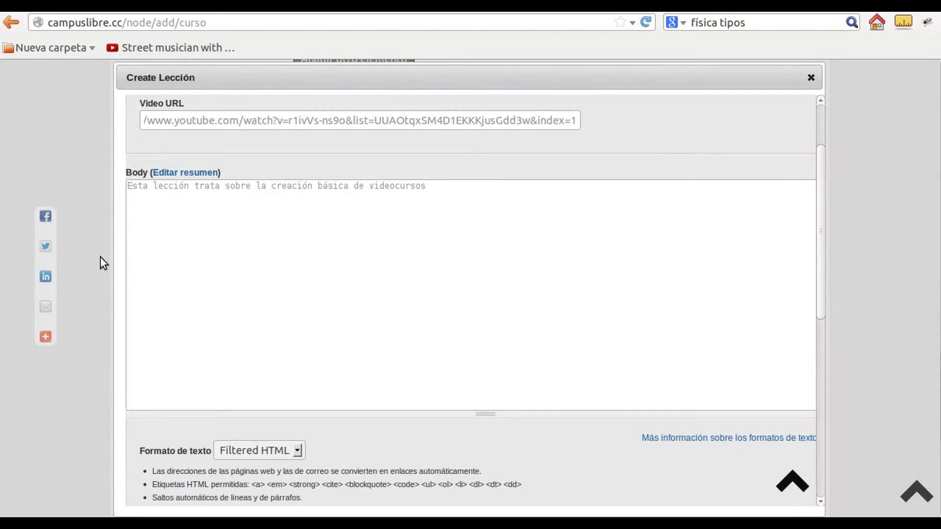
pyautogui.scroll(-5, 784, 392)
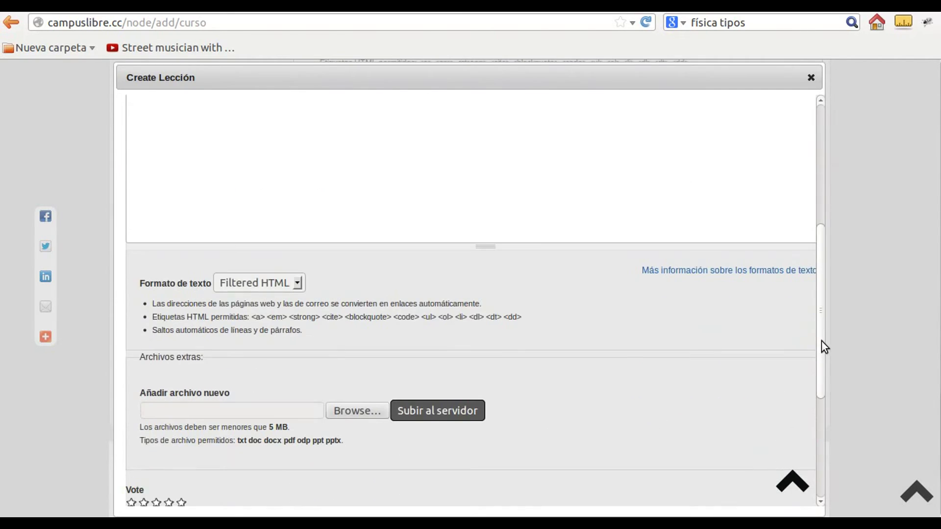
pyautogui.scroll(-3, 822, 340)
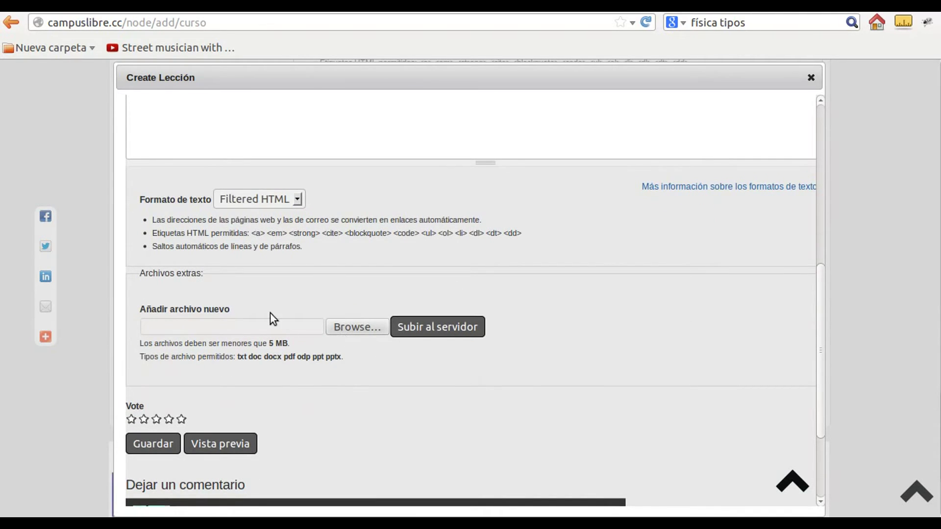
pyautogui.scroll(-3, 607, 353)
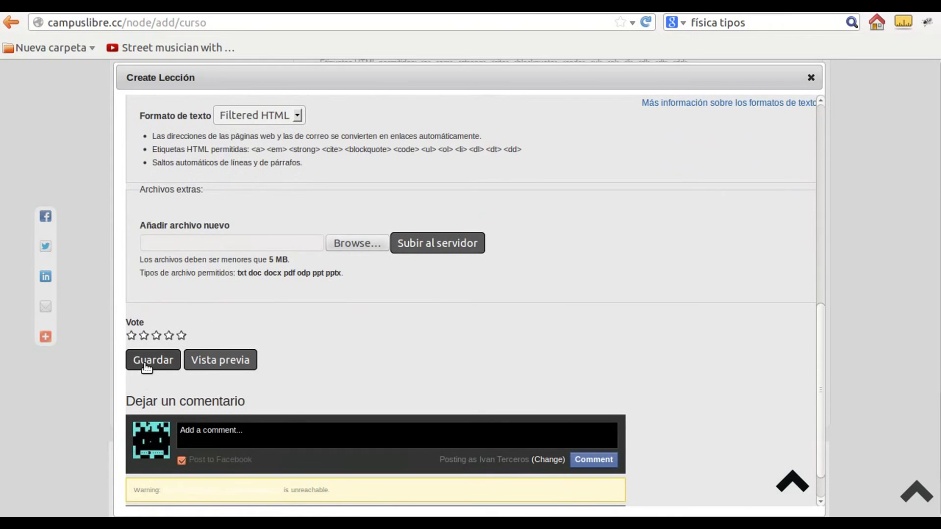
pyautogui.click(146, 363)
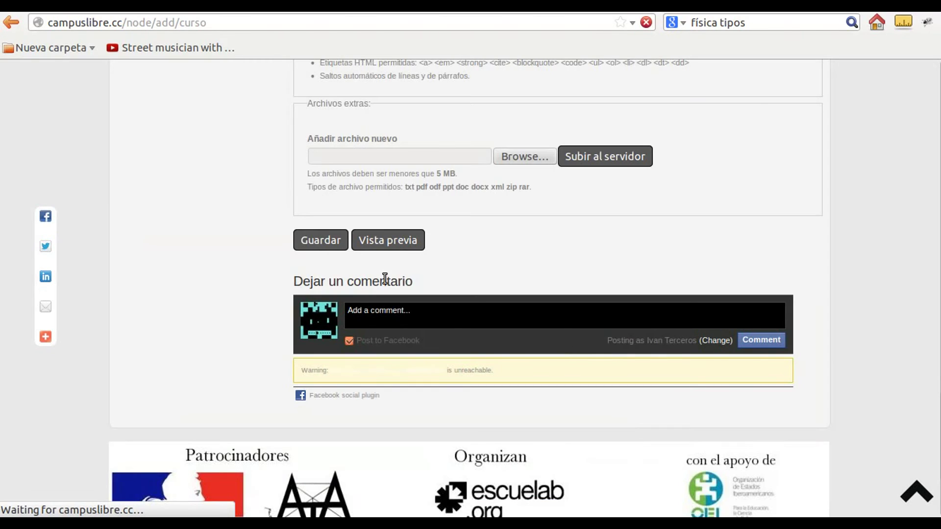
# Add a second row to the Lecciones list and start a new lesson for it
pyautogui.scroll(7, 284, 271)
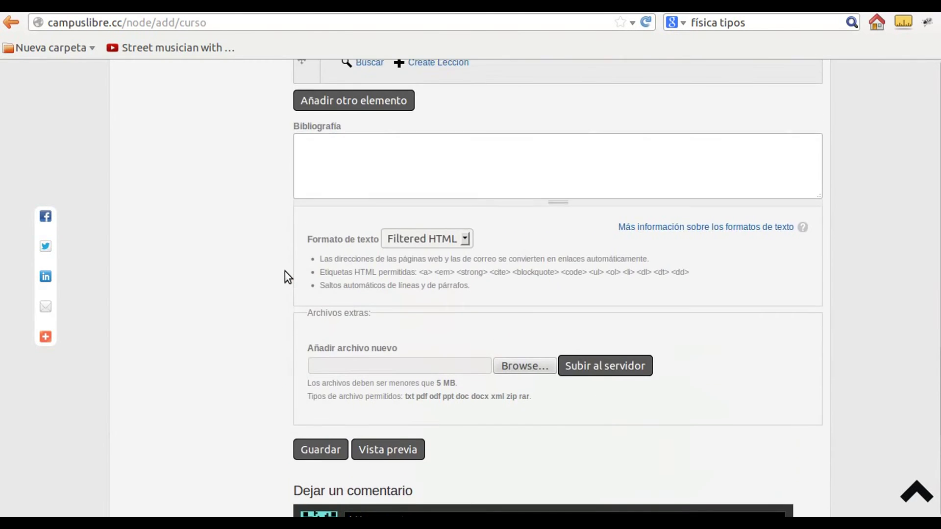
pyautogui.scroll(1, 284, 273)
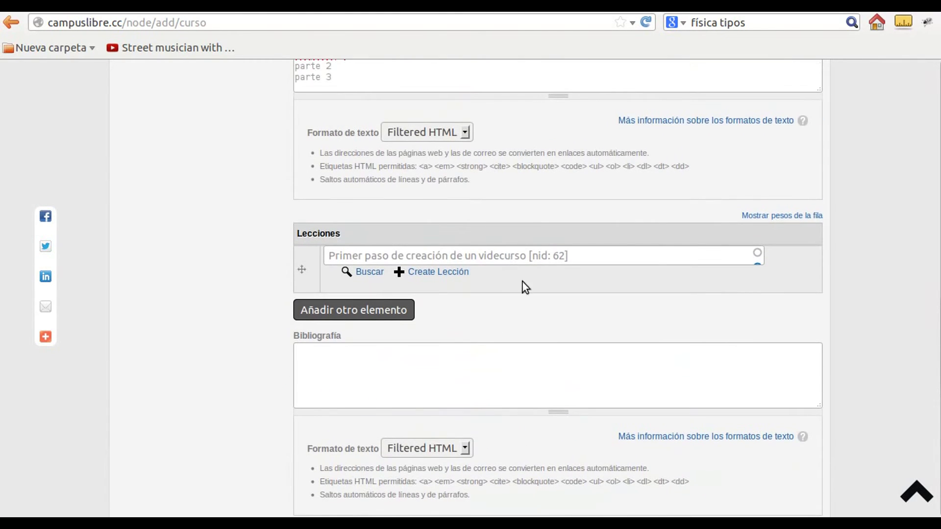
pyautogui.click(351, 314)
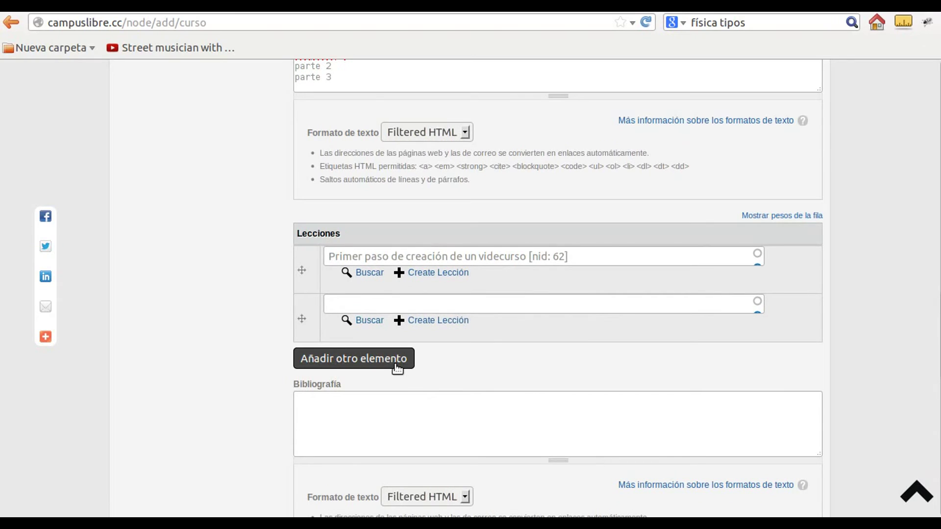
pyautogui.click(452, 323)
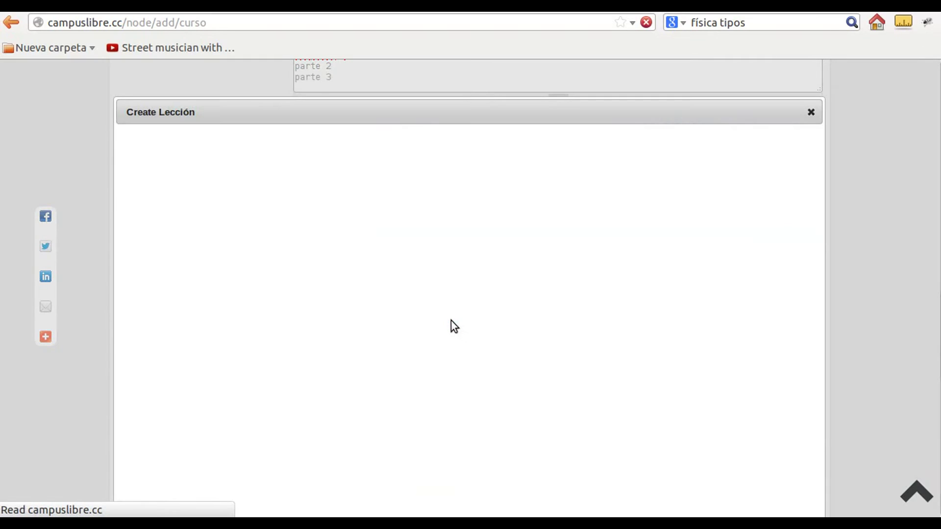